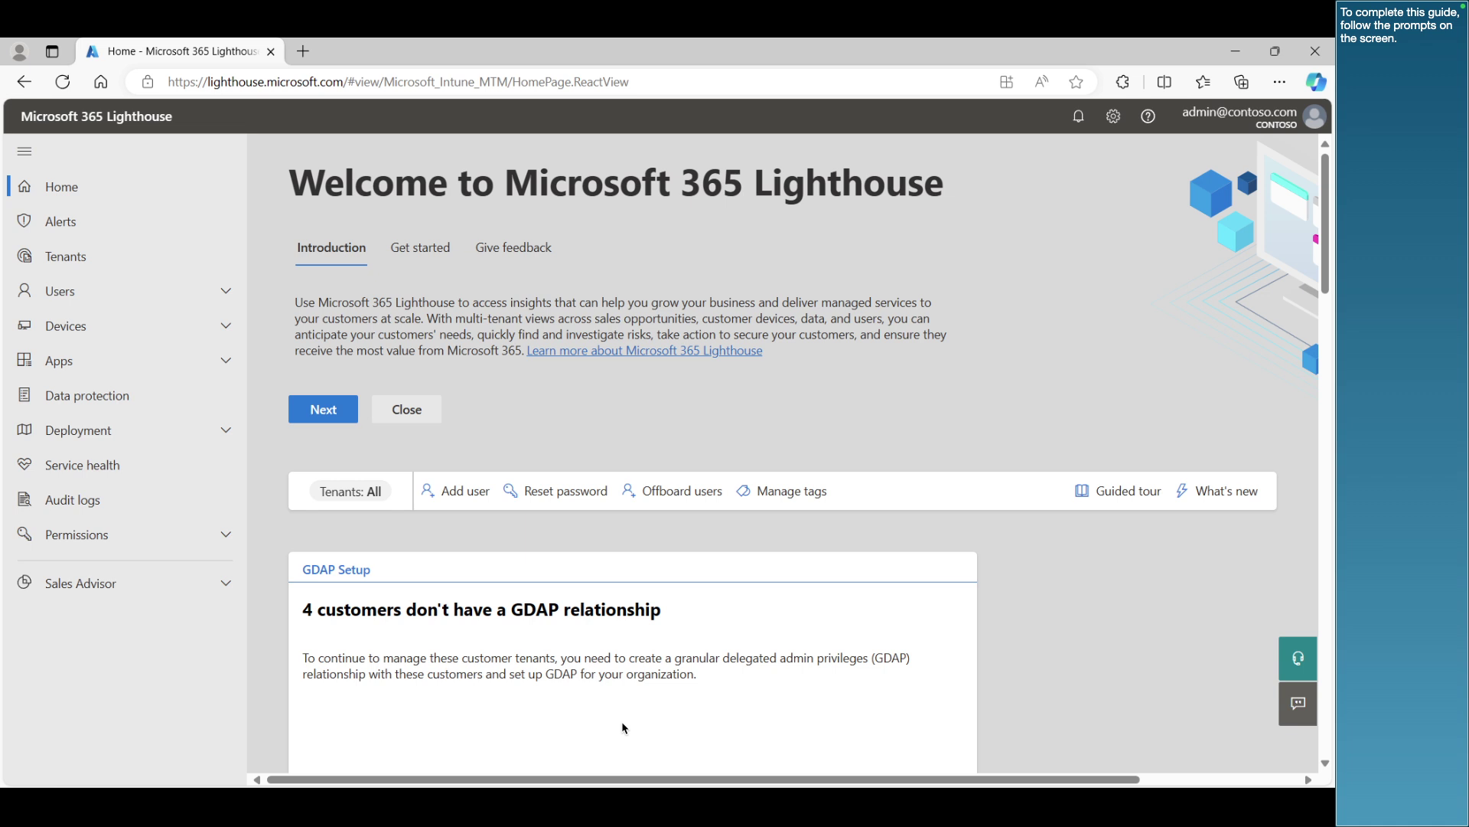
- Dismiss the walkthrough prompt and open the Baselines list under Deployment
{"action": "left_click", "coordinate": [488, 421]}
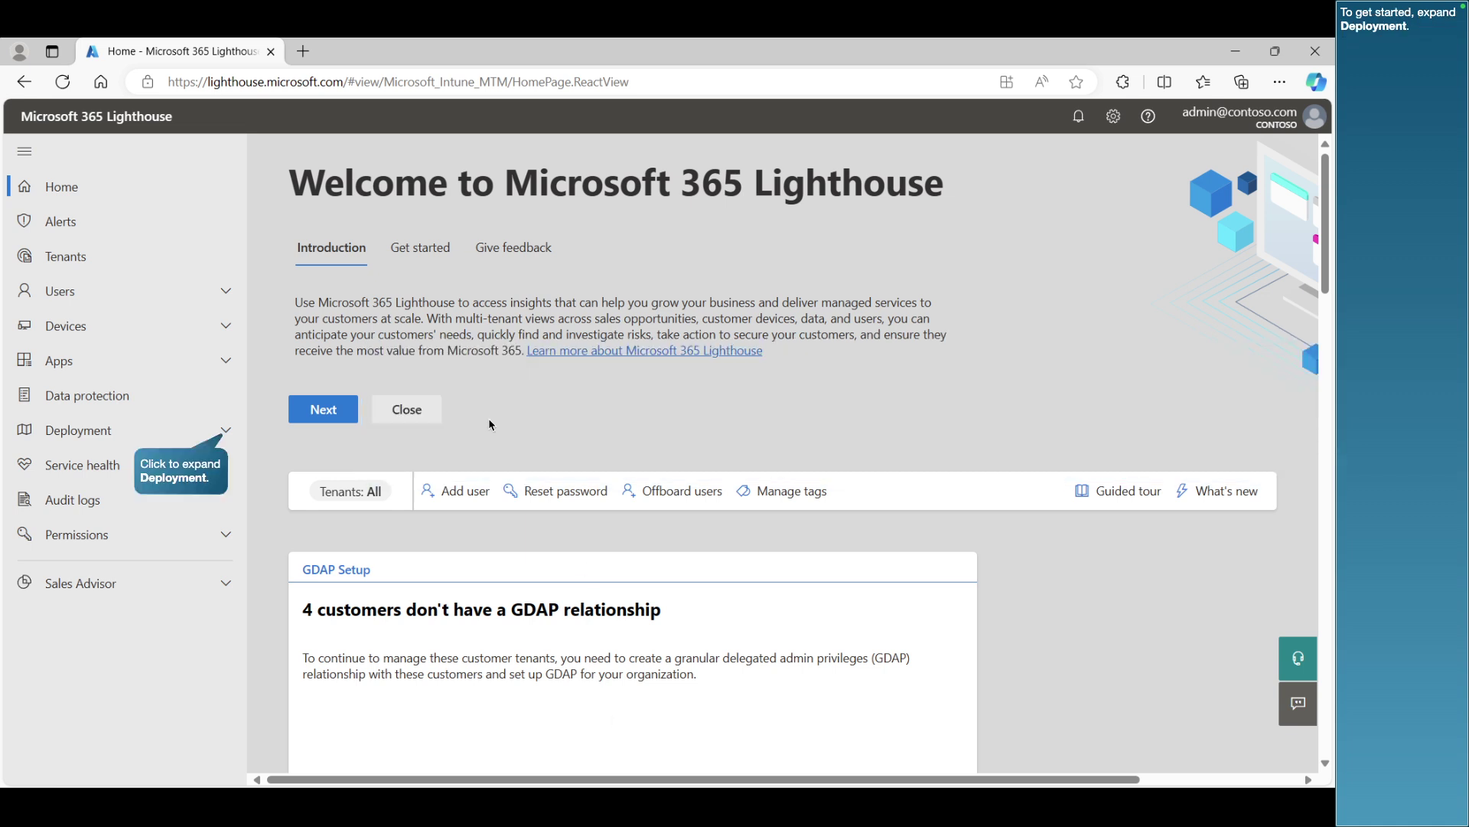
{"action": "left_click", "coordinate": [225, 433]}
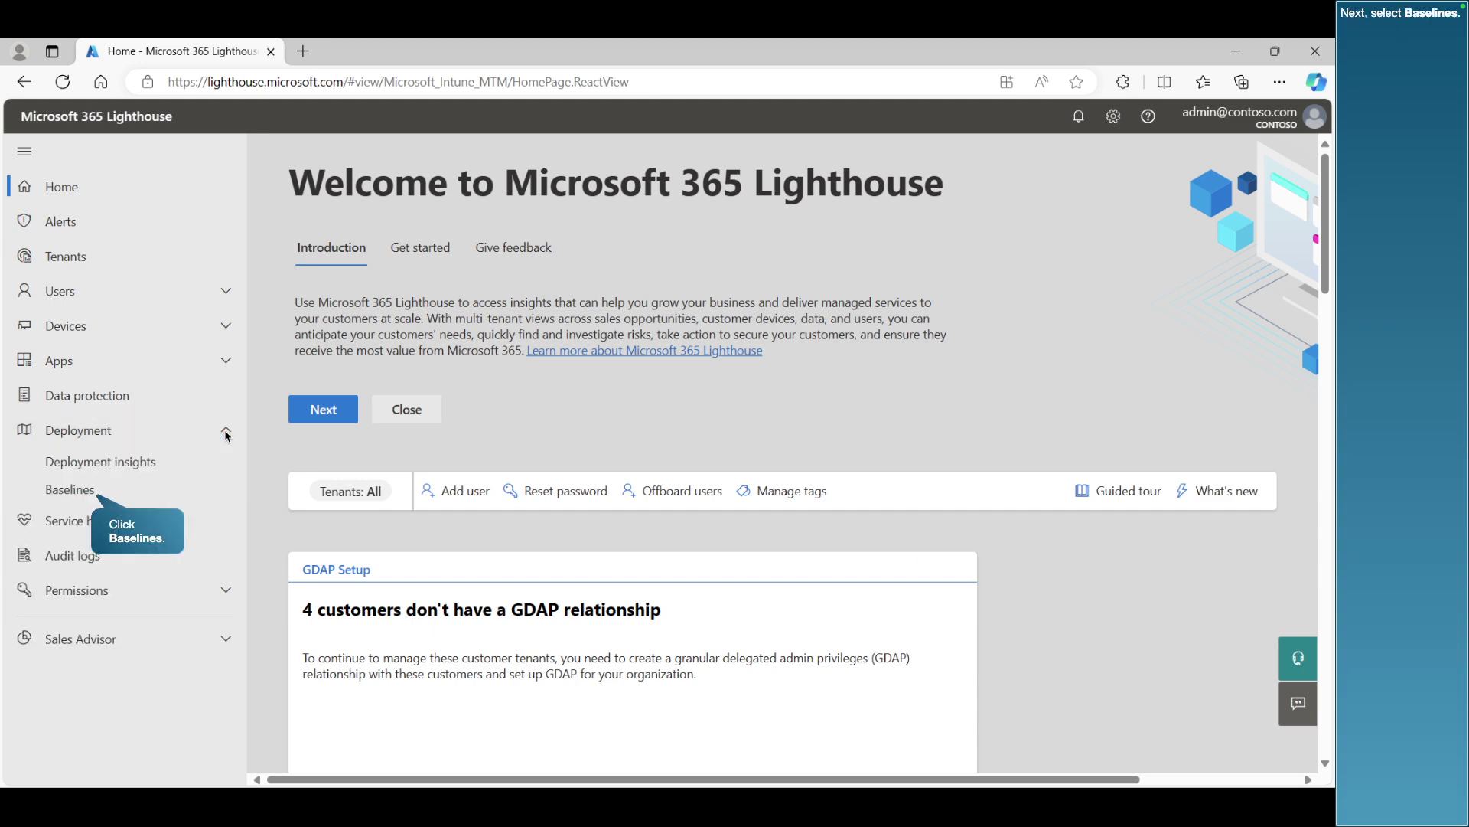
{"action": "left_click", "coordinate": [72, 490]}
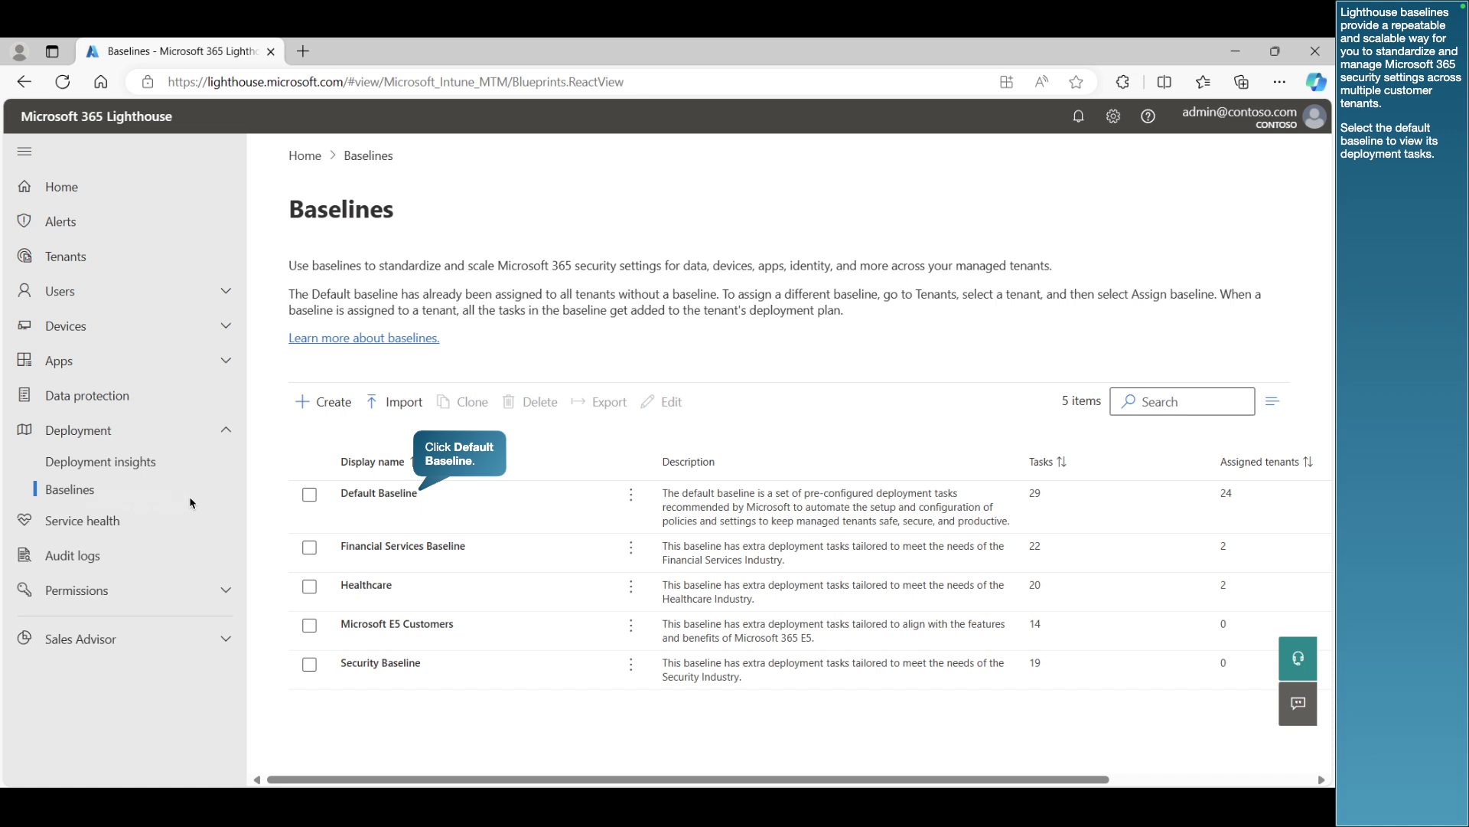
{"action": "left_click", "coordinate": [378, 494]}
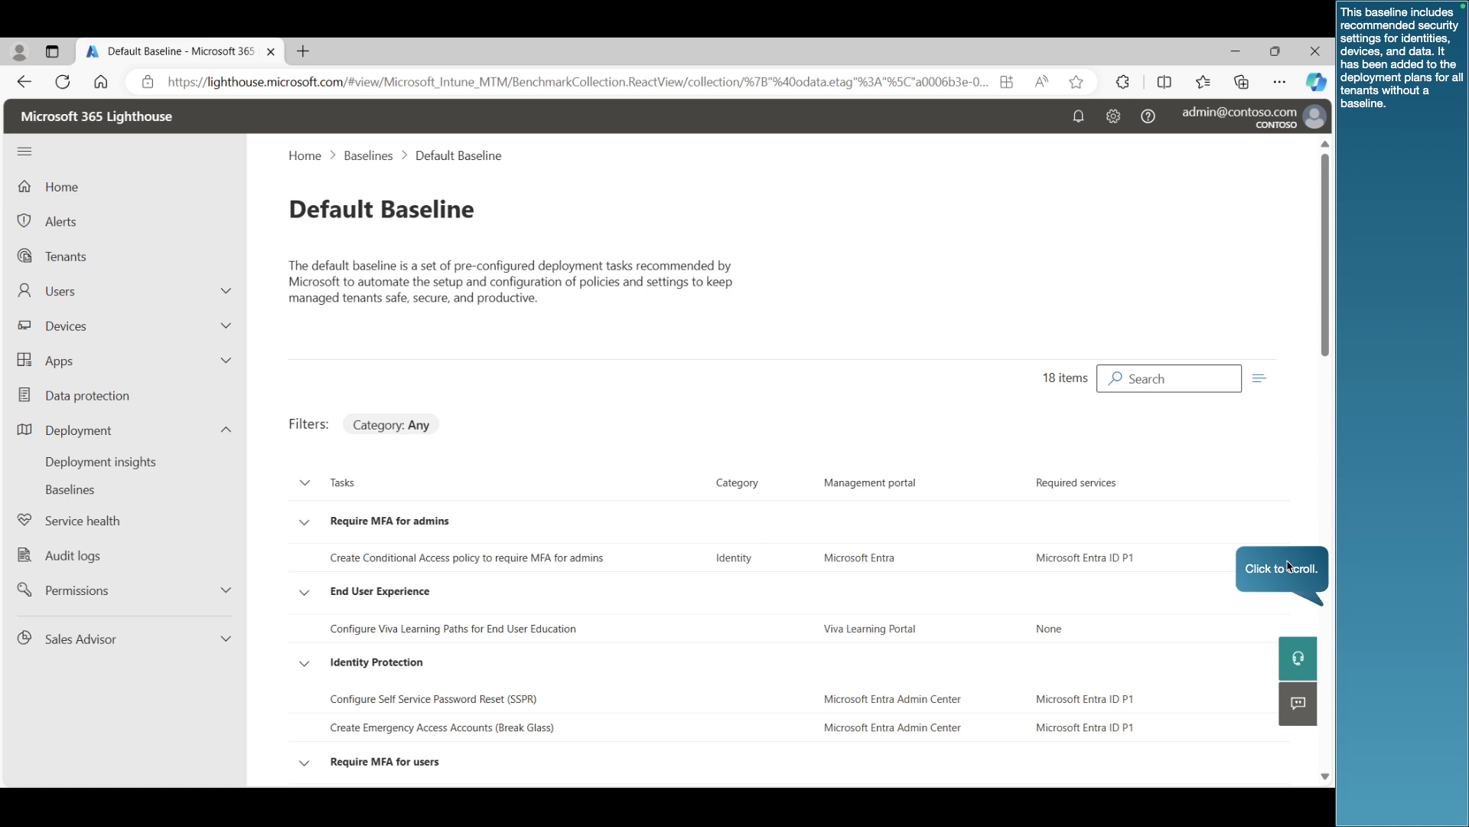
{"action": "left_click", "coordinate": [1330, 582]}
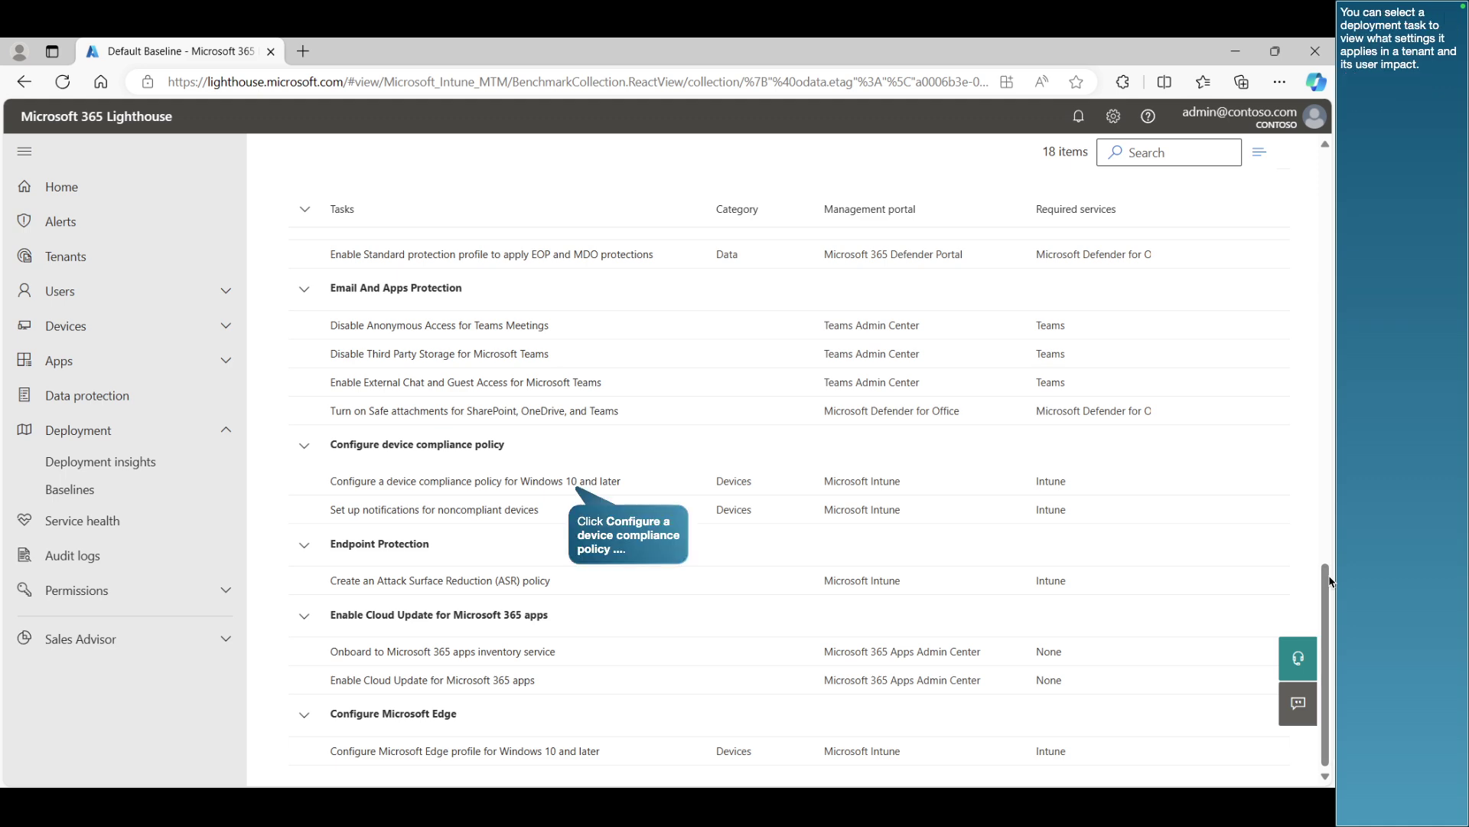
{"action": "left_click", "coordinate": [580, 482]}
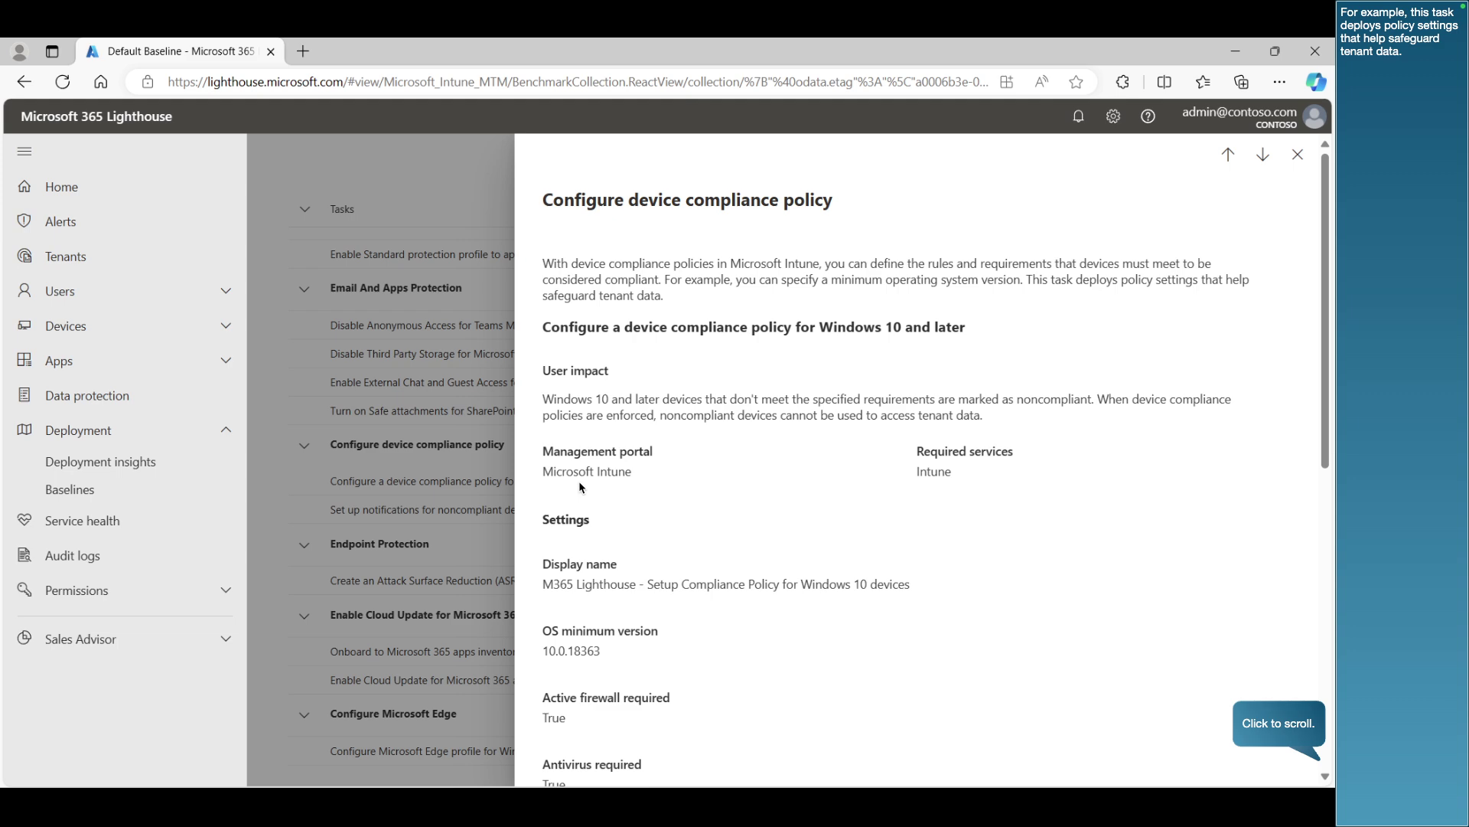
{"action": "left_click", "coordinate": [1302, 721]}
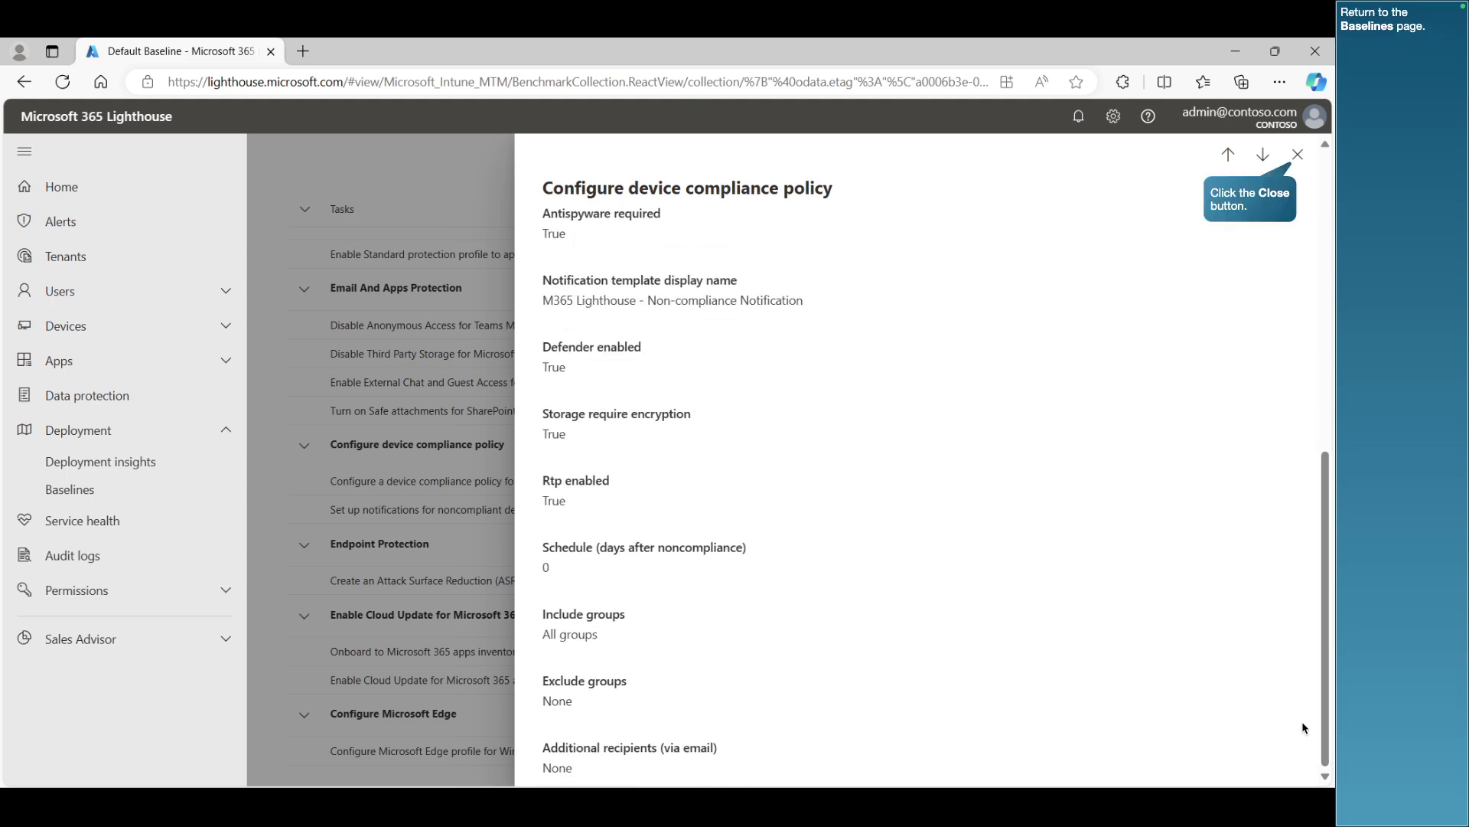
{"action": "left_click", "coordinate": [1298, 156]}
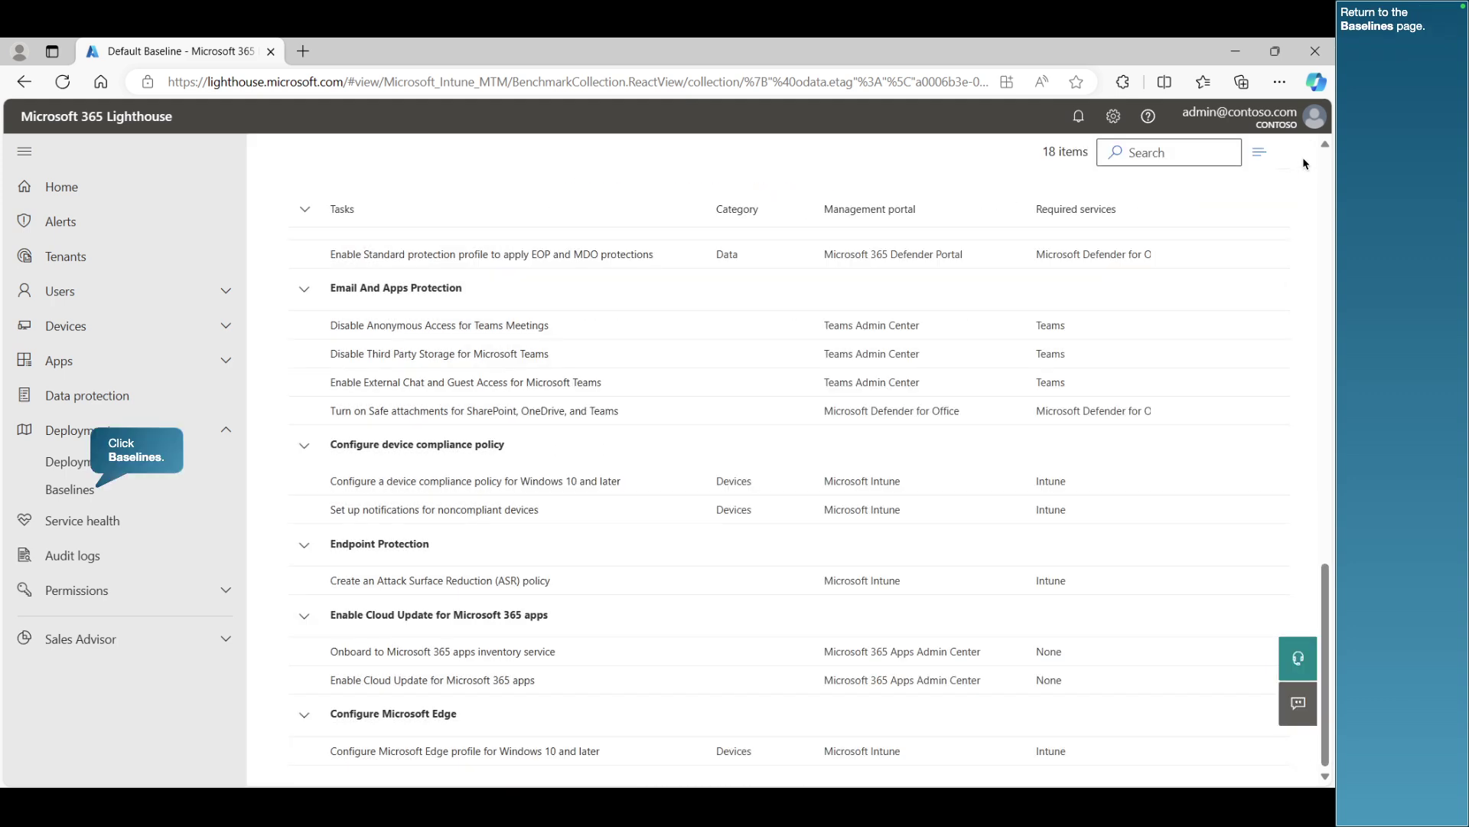
- Create a baseline named 'Custom Baseline' described as Contoso's preferred customer configuration
{"action": "left_click", "coordinate": [100, 487]}
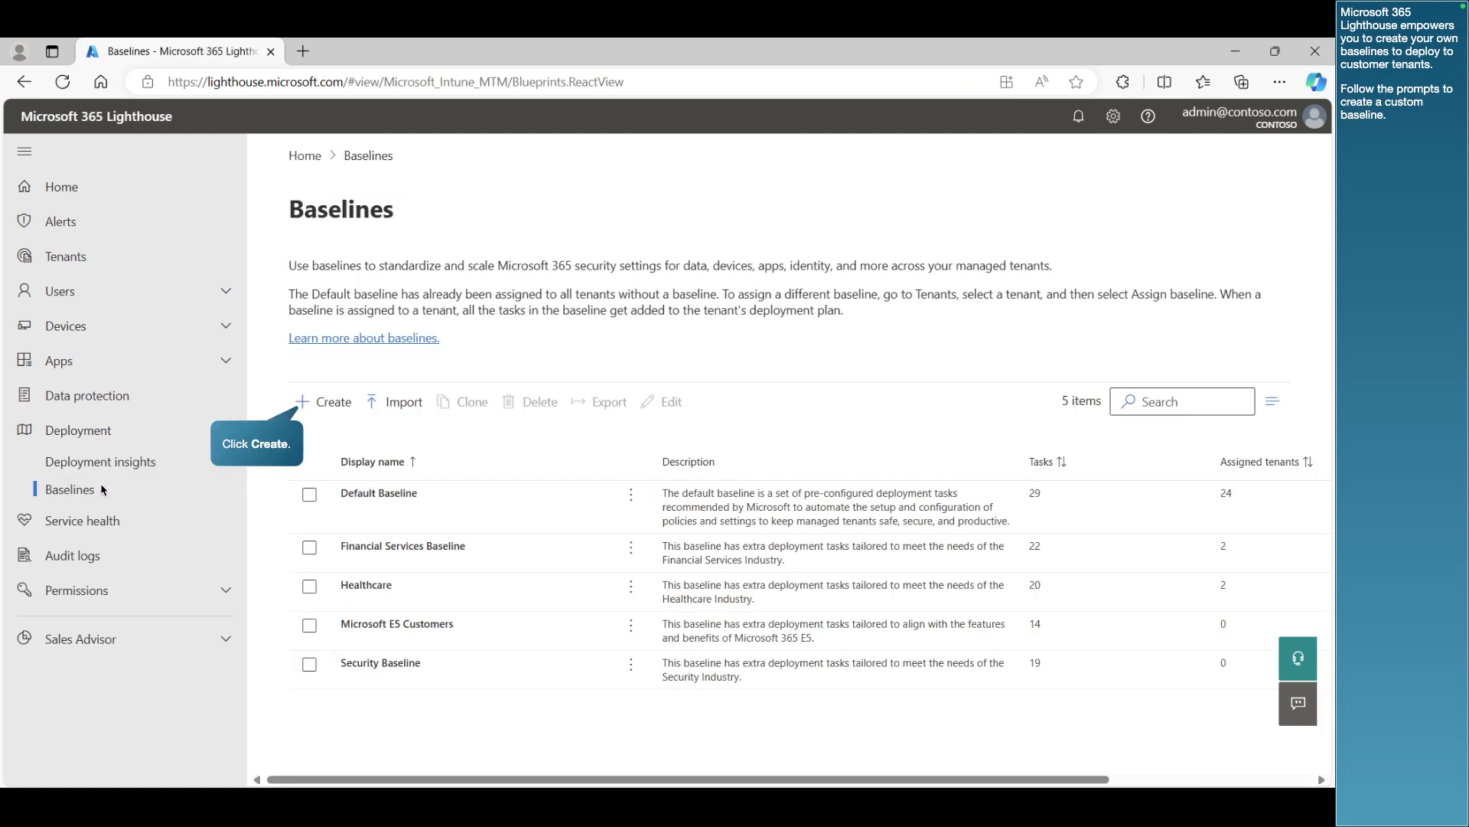
{"action": "left_click", "coordinate": [324, 402]}
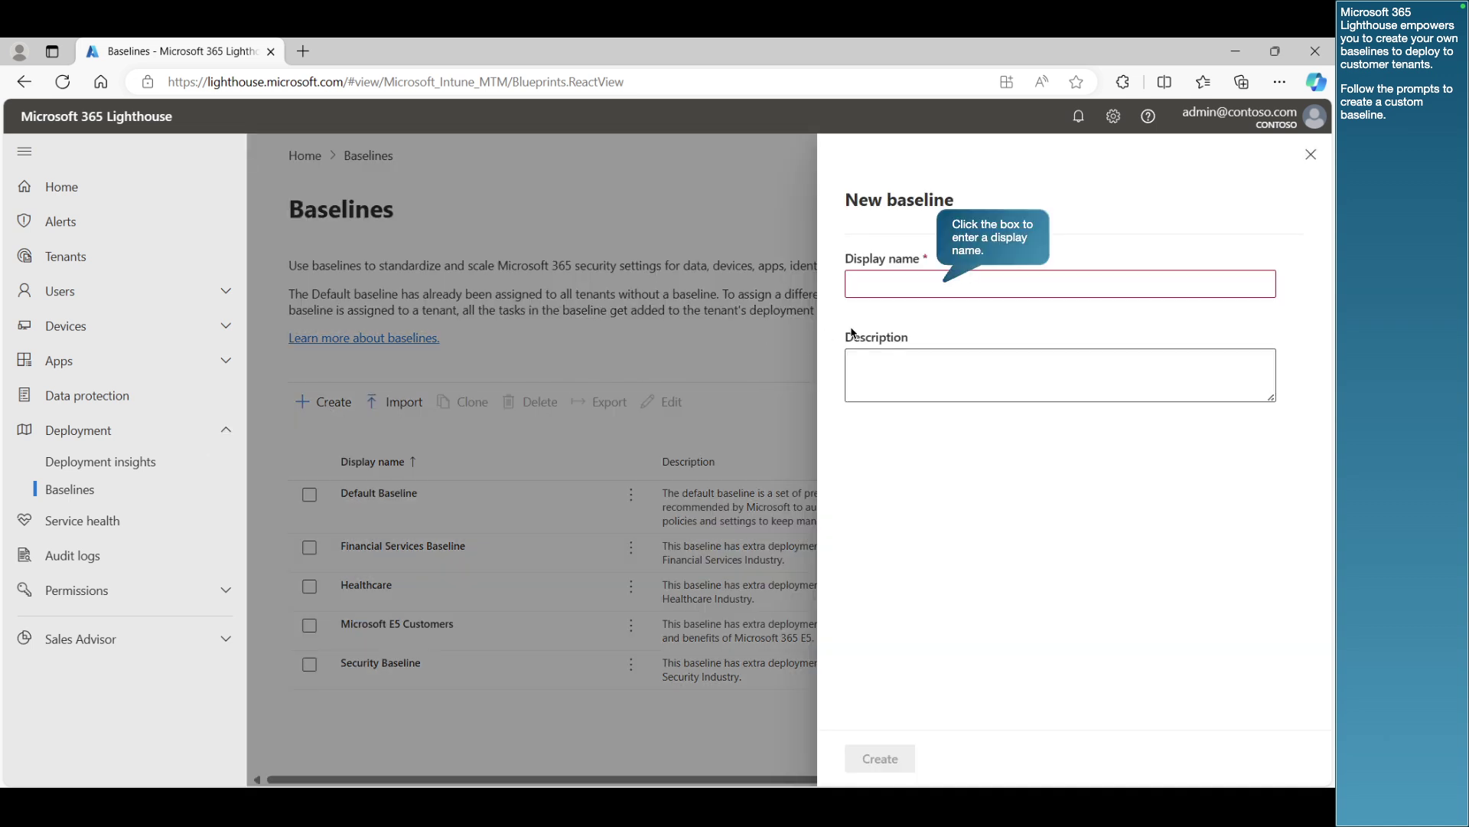
{"action": "left_click", "coordinate": [962, 291]}
{"action": "type", "text": "Custom Baseline"}
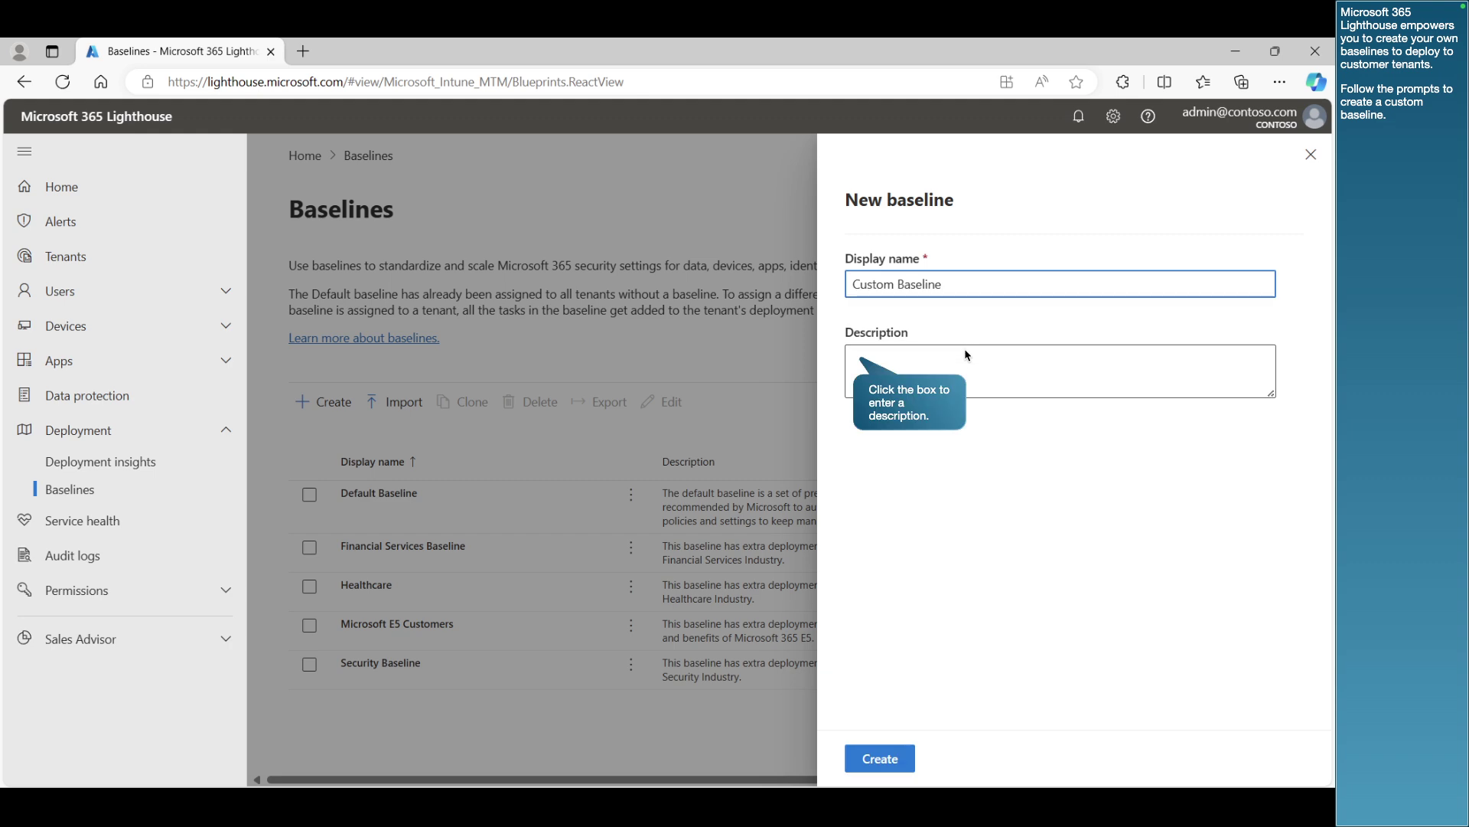
{"action": "left_click", "coordinate": [897, 368]}
{"action": "type", "text": "This baseline contains the preferred configuration used by Contoso to manage customer tenants."}
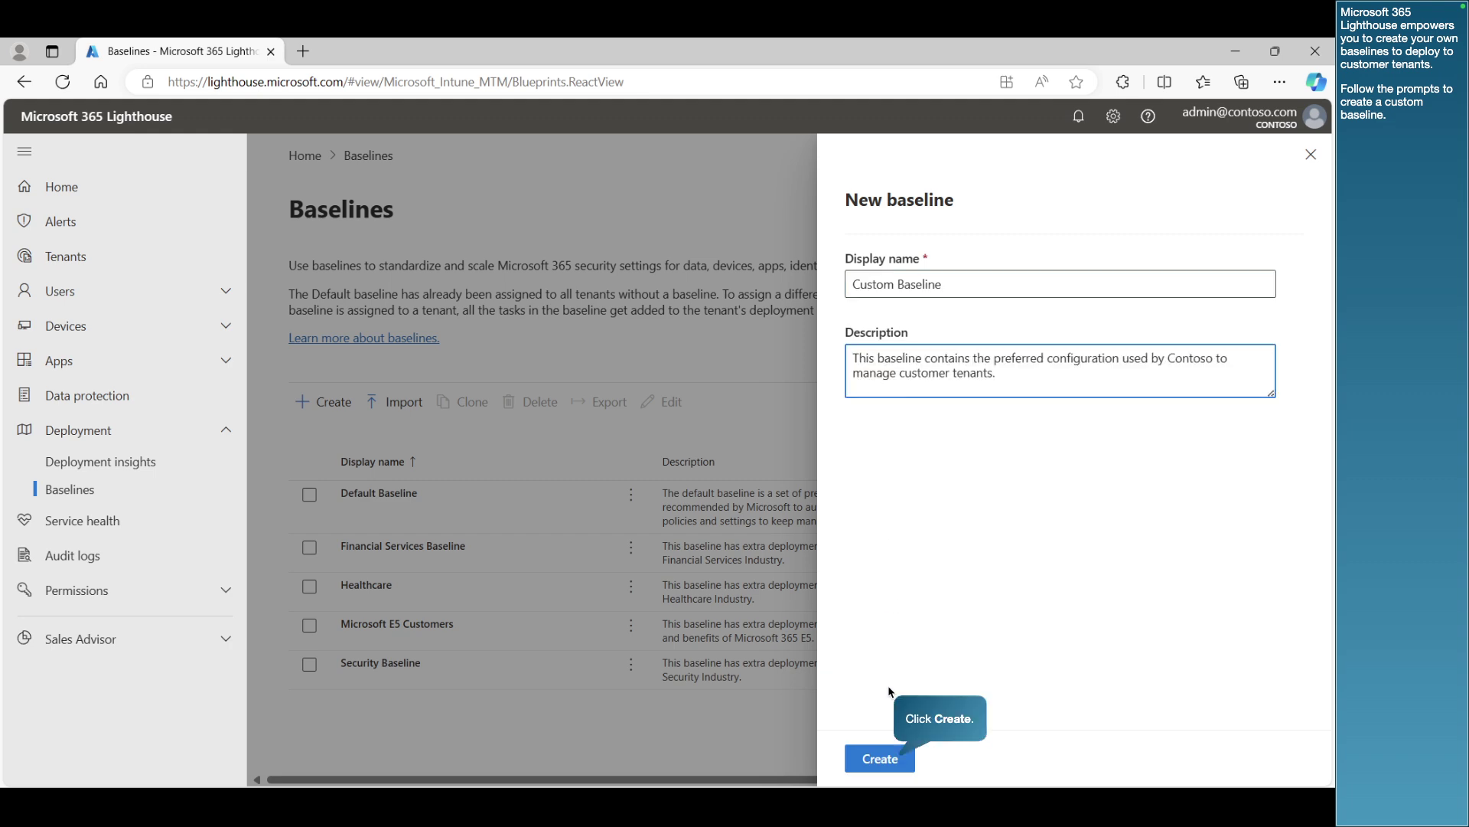
{"action": "left_click", "coordinate": [879, 758]}
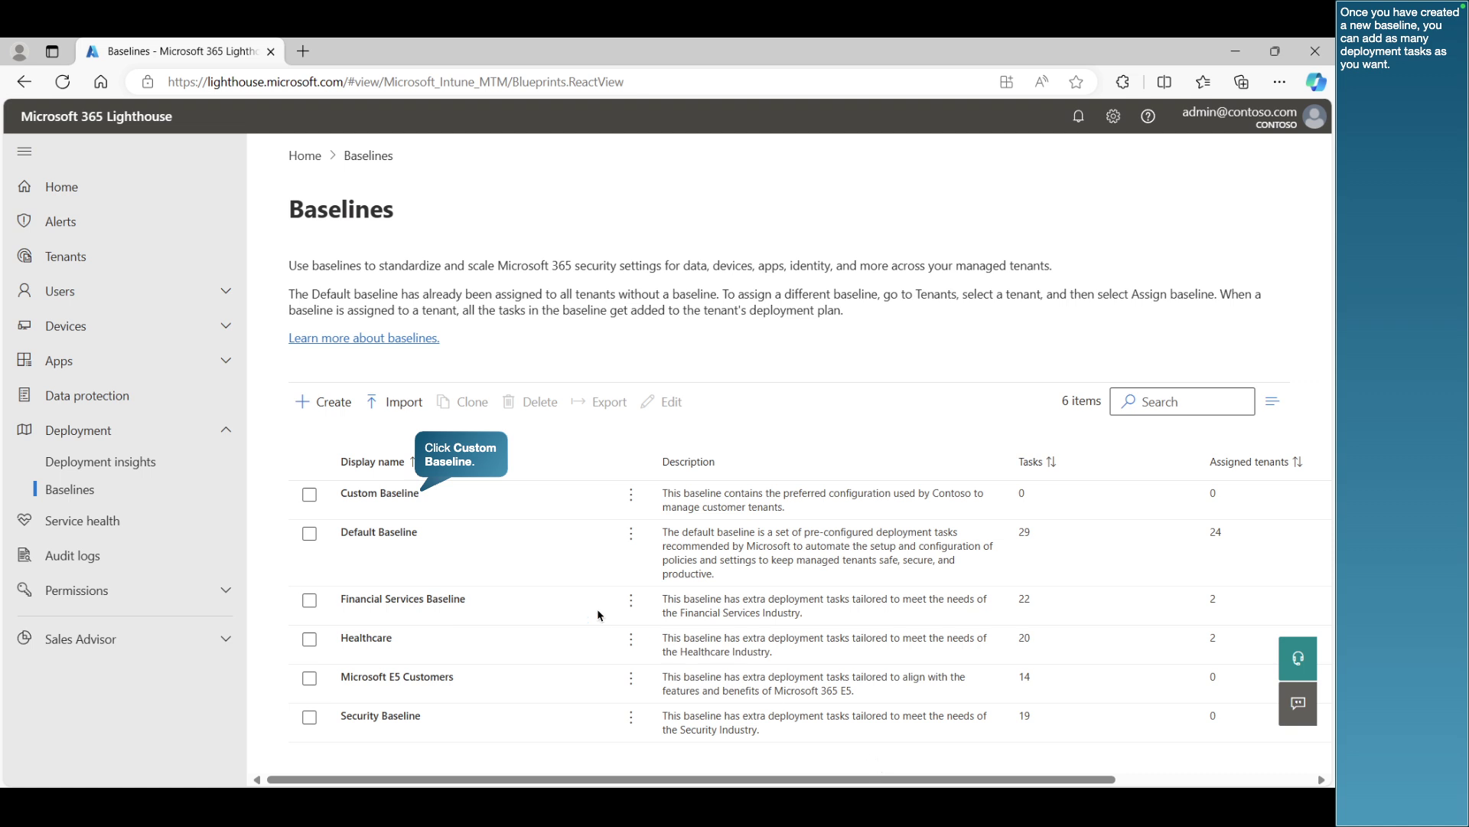
- In Custom Baseline, clone the 'Require MFA for users' task from Default Baseline
{"action": "left_click", "coordinate": [397, 498]}
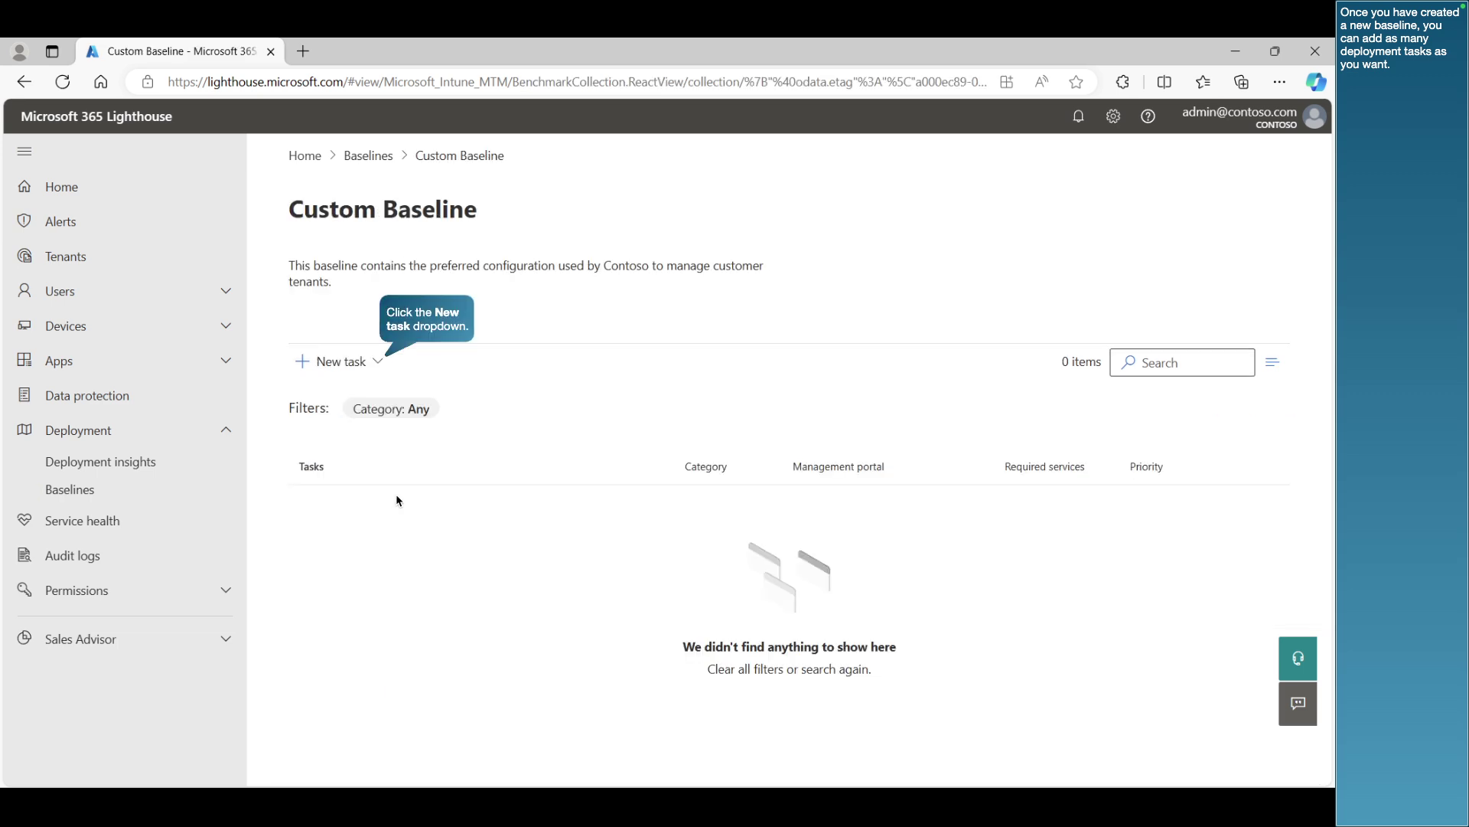
{"action": "left_click", "coordinate": [381, 359]}
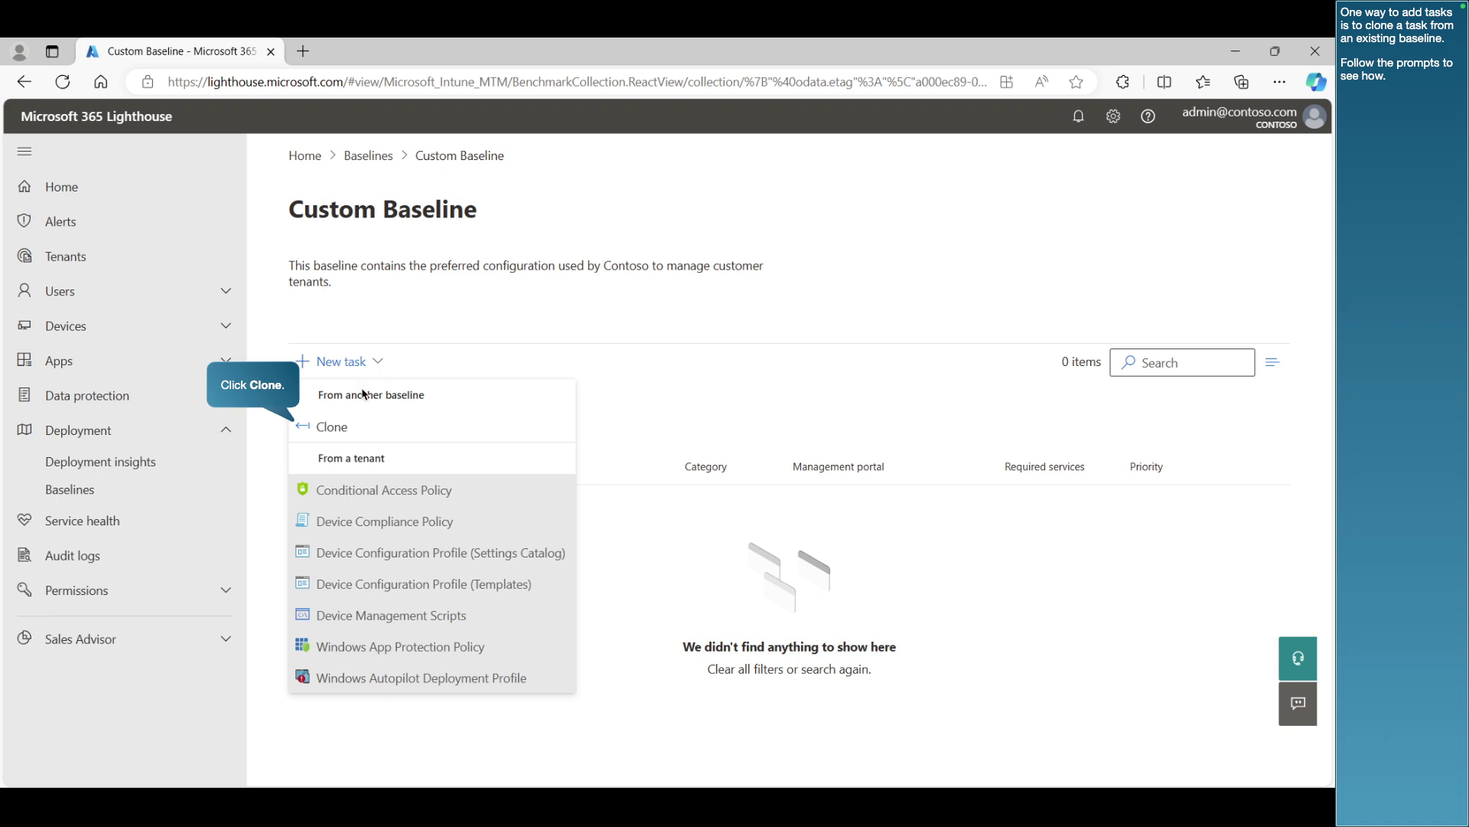
{"action": "left_click", "coordinate": [337, 426]}
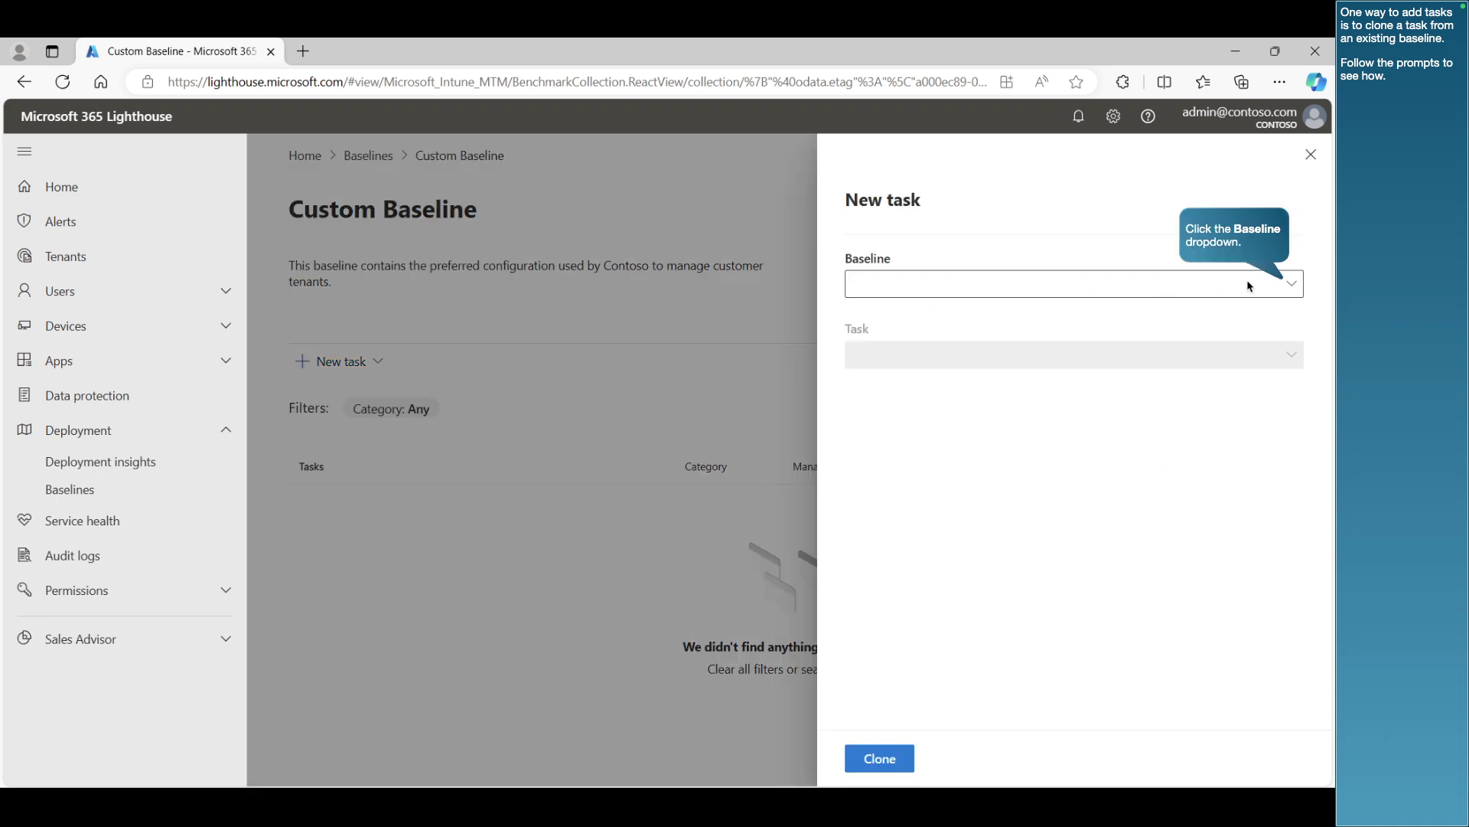
{"action": "left_click", "coordinate": [1292, 286]}
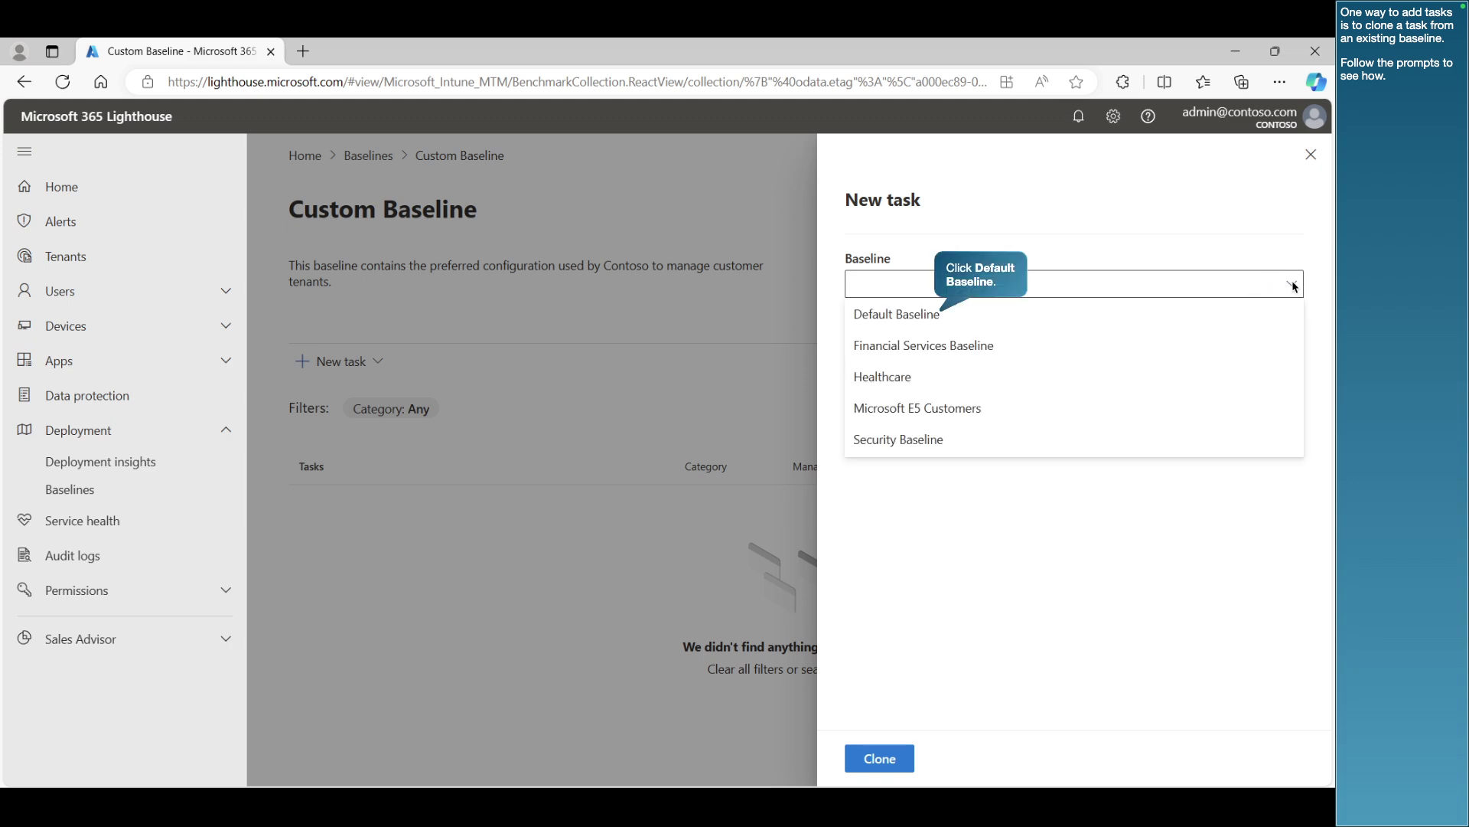
{"action": "left_click", "coordinate": [881, 318]}
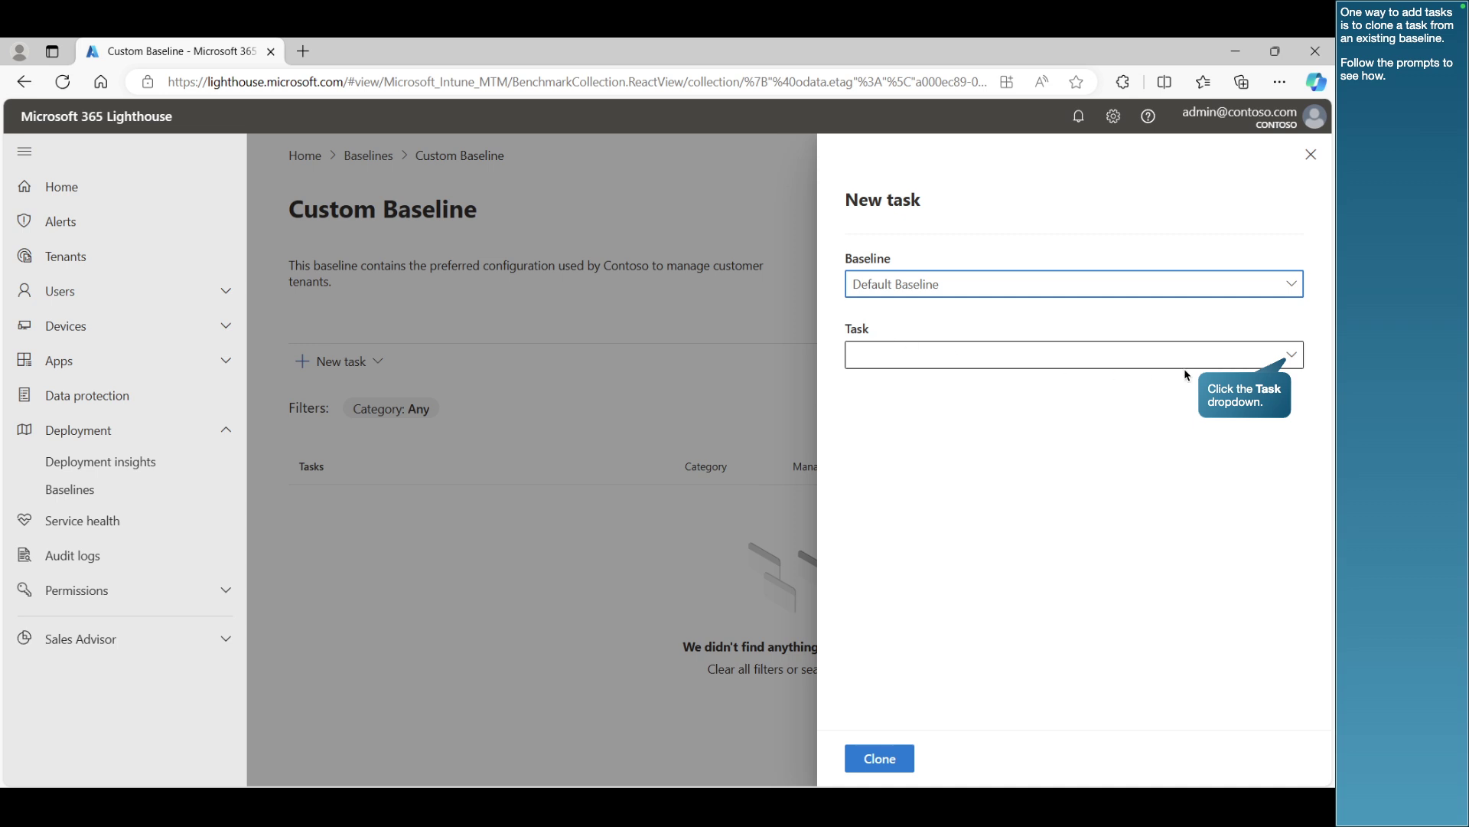
{"action": "left_click", "coordinate": [1292, 357]}
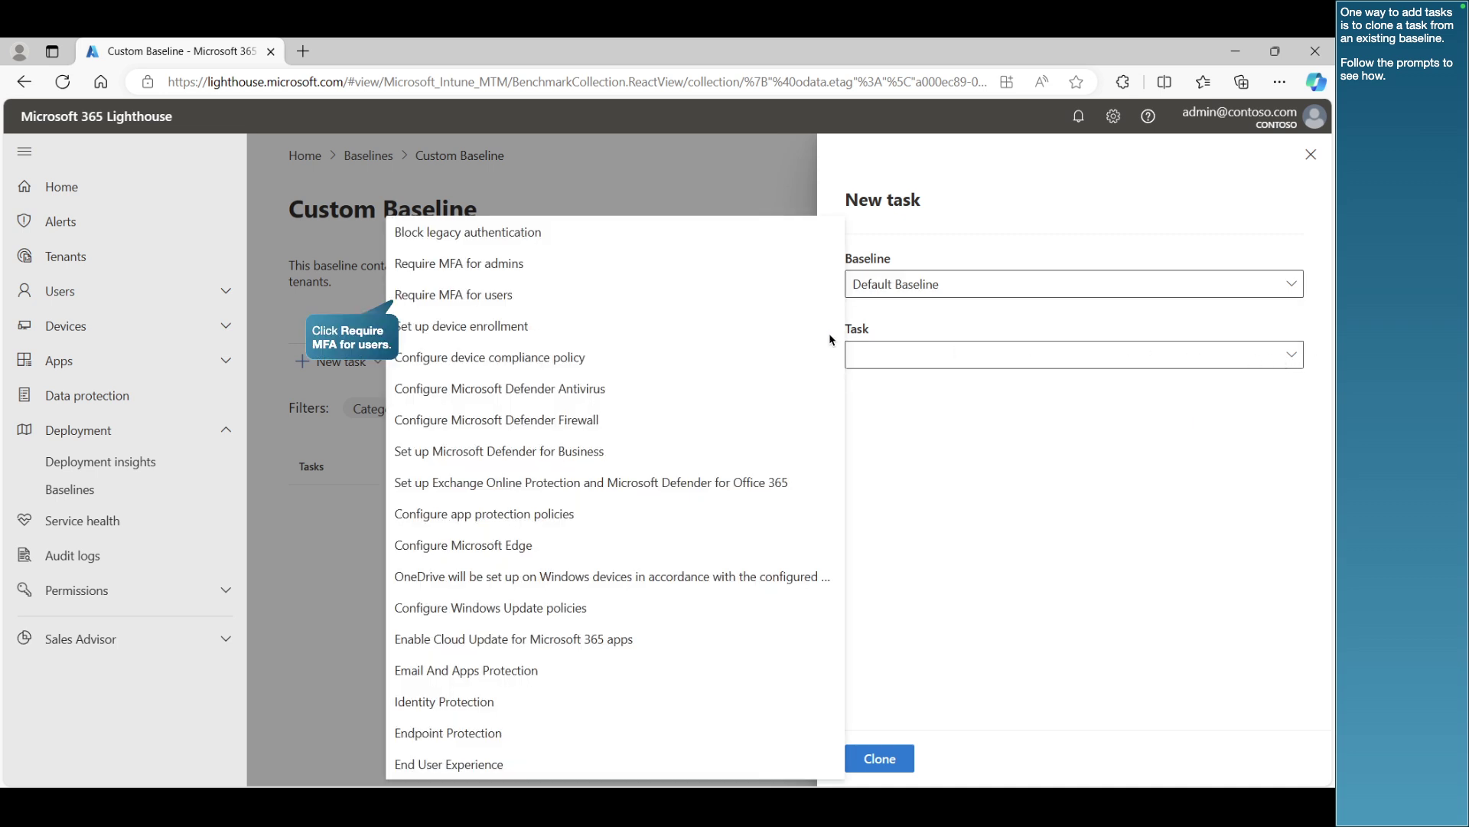
{"action": "left_click", "coordinate": [459, 294]}
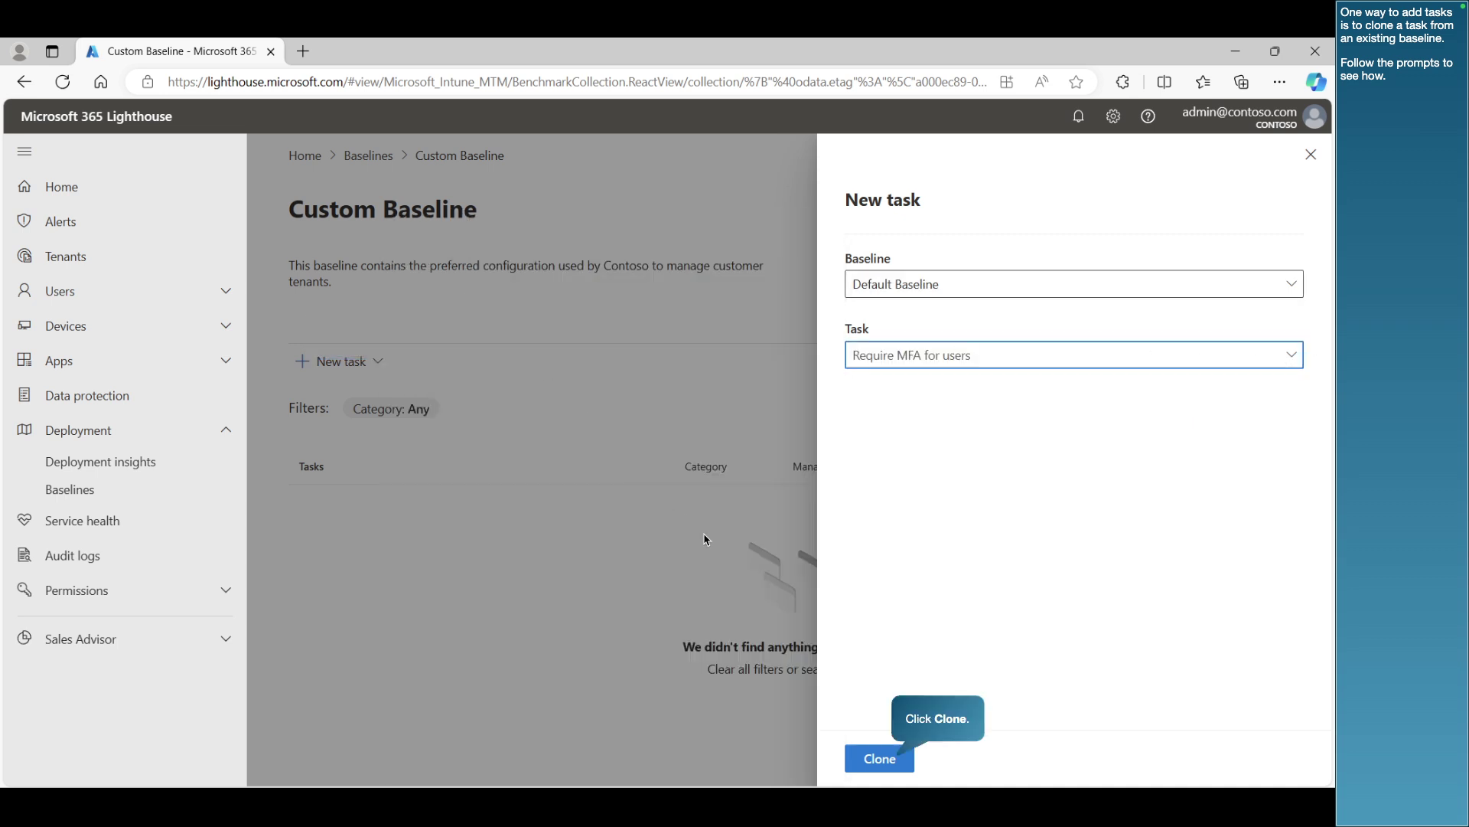
{"action": "left_click", "coordinate": [881, 758]}
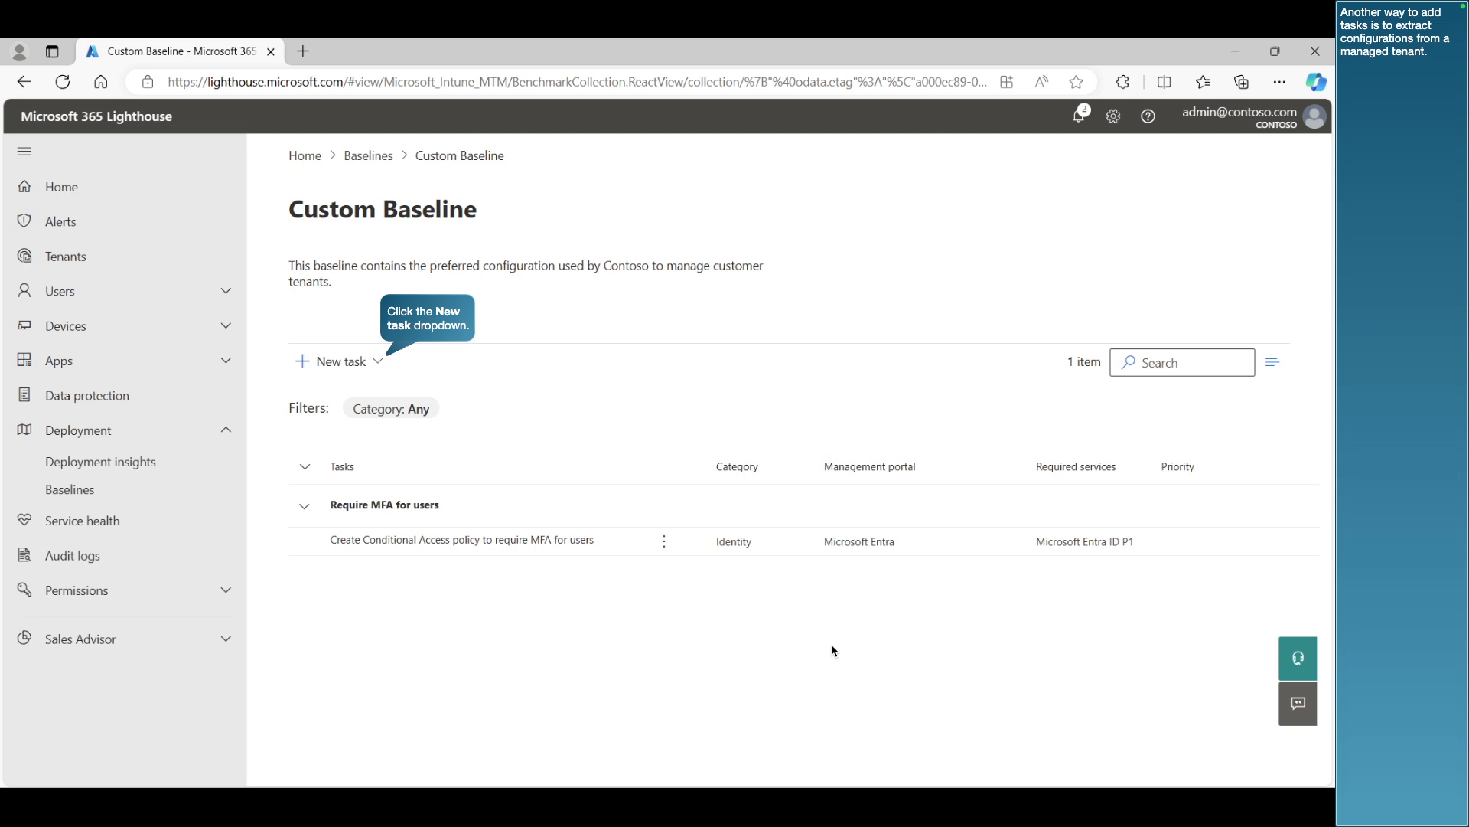
- Extract Golden Tenant's My iOS compliance policy as a task named 'Custom iOS device policy'
{"action": "left_click", "coordinate": [378, 362]}
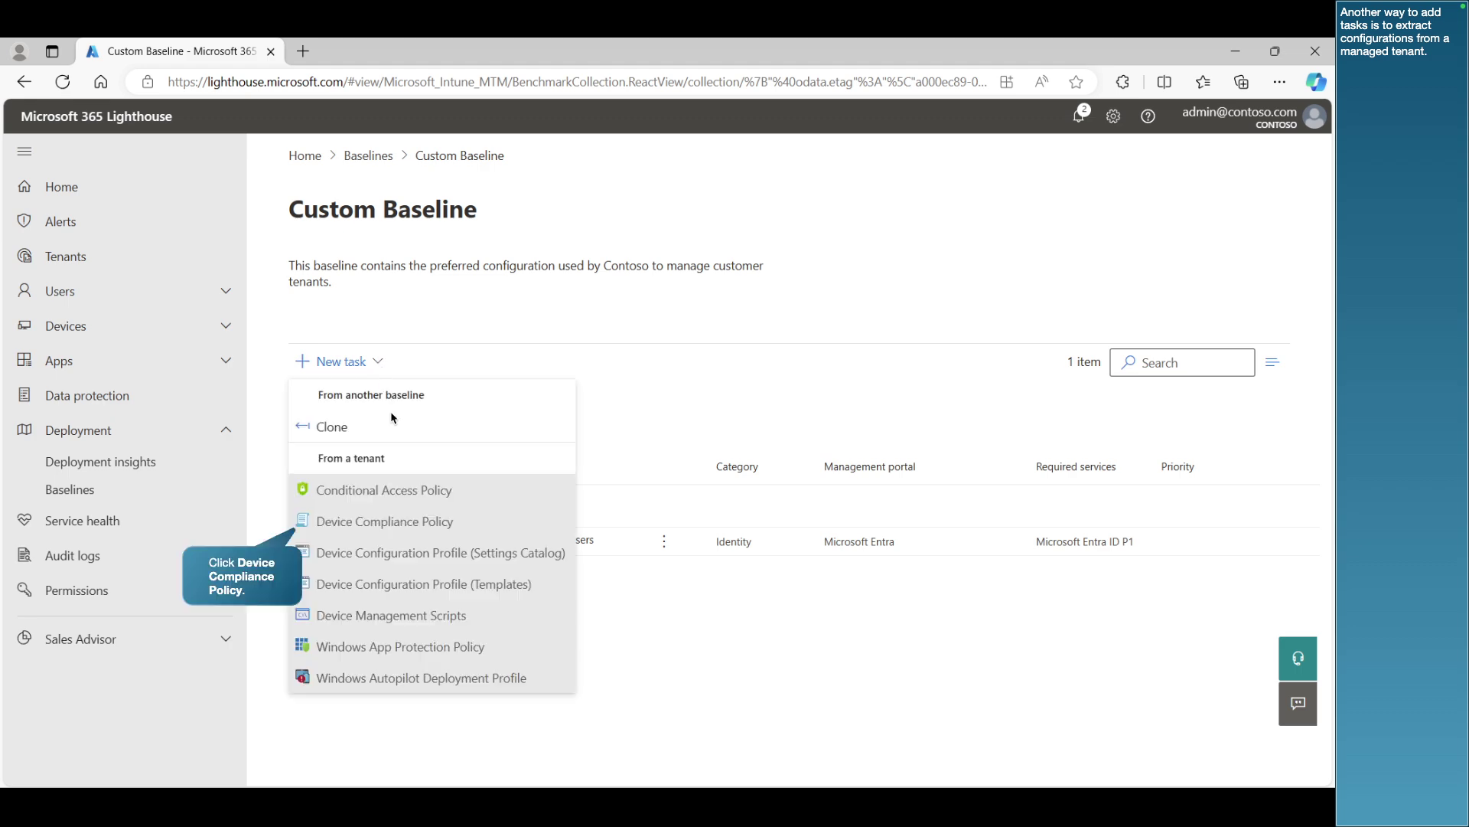
{"action": "left_click", "coordinate": [365, 520]}
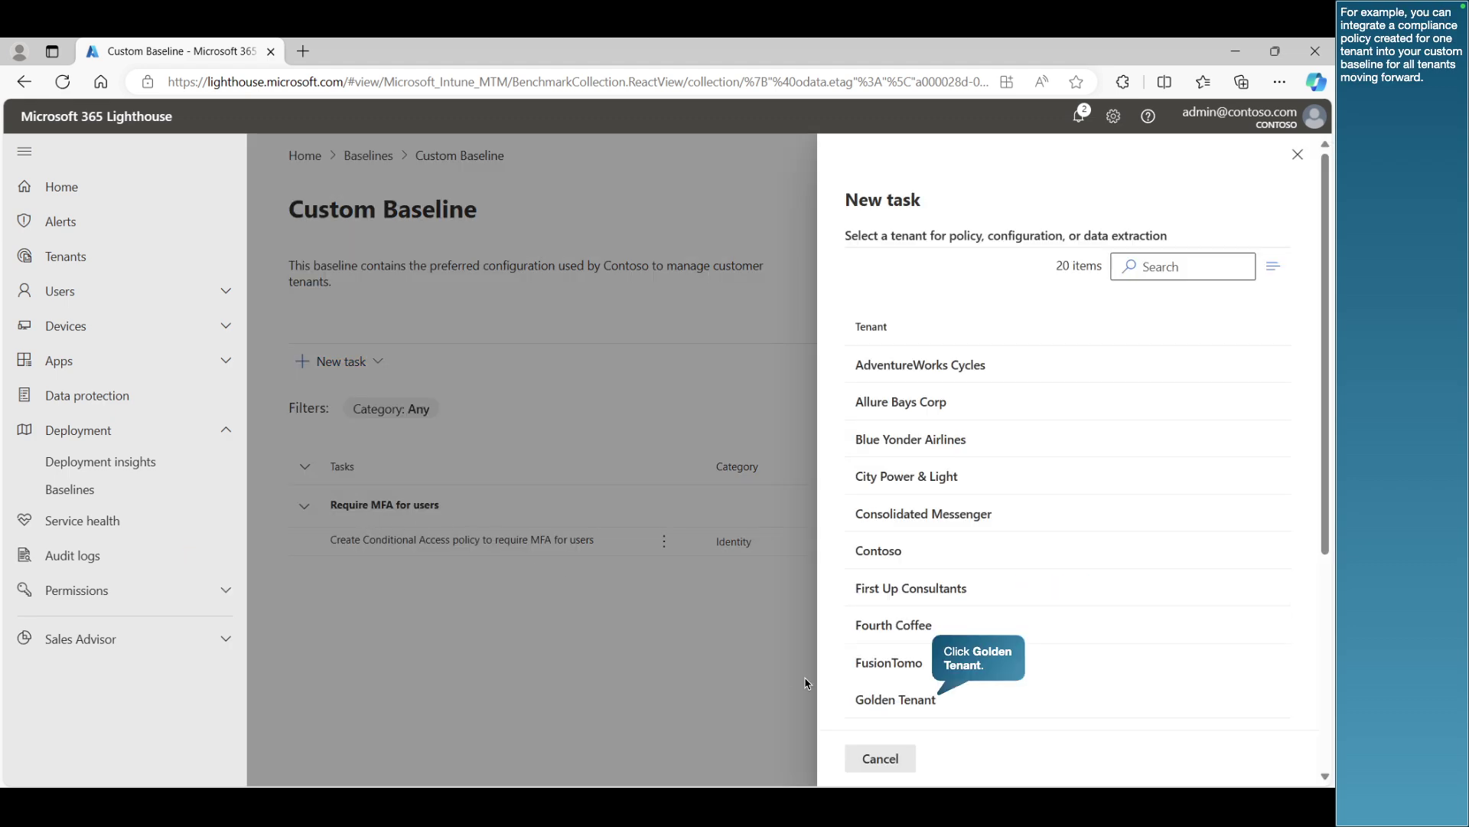
{"action": "left_click", "coordinate": [910, 702]}
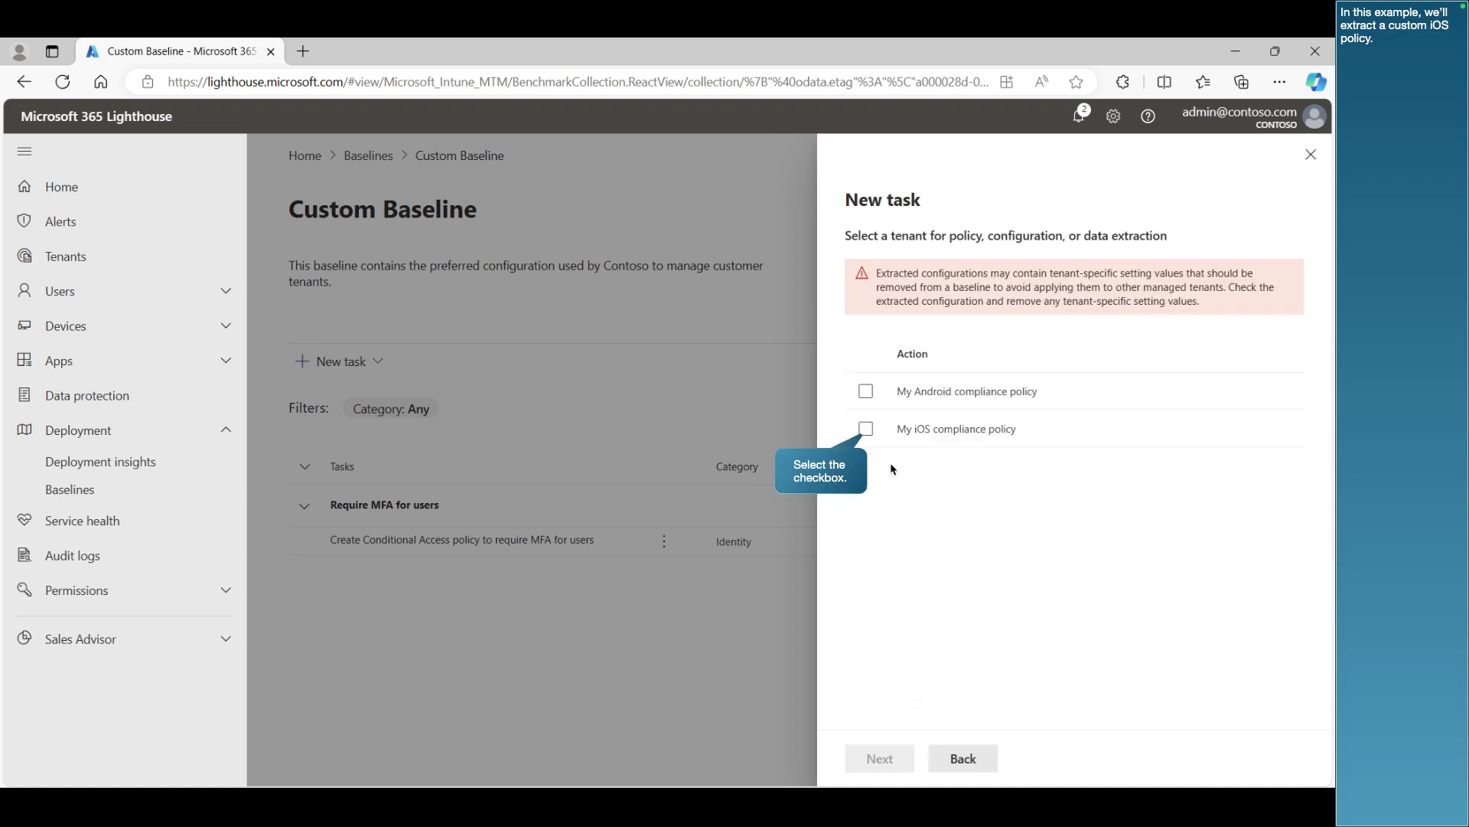
{"action": "left_click", "coordinate": [867, 430]}
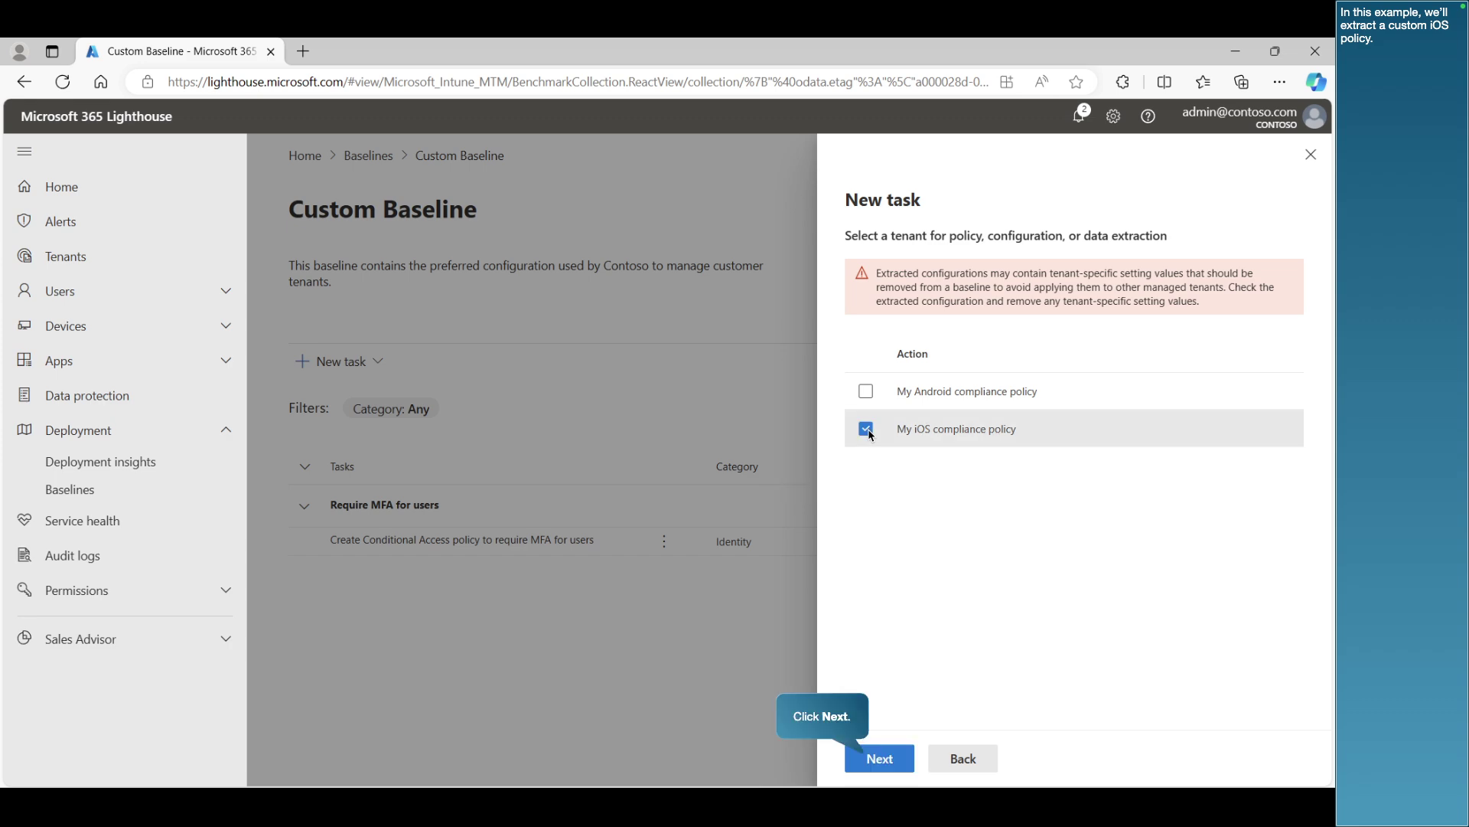
{"action": "left_click", "coordinate": [882, 756]}
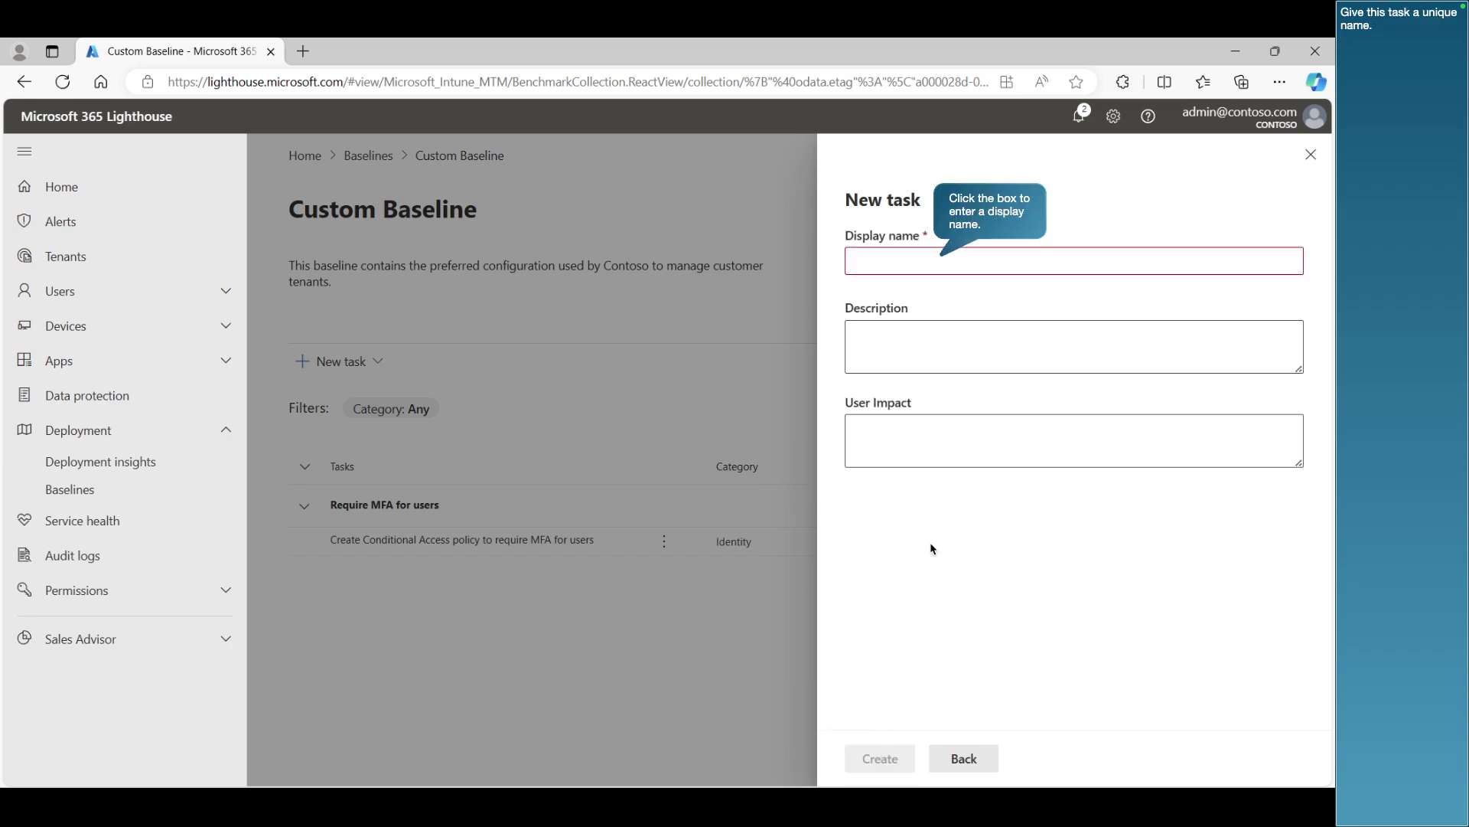
{"action": "left_click", "coordinate": [917, 261]}
{"action": "type", "text": "Custom iOS device policy"}
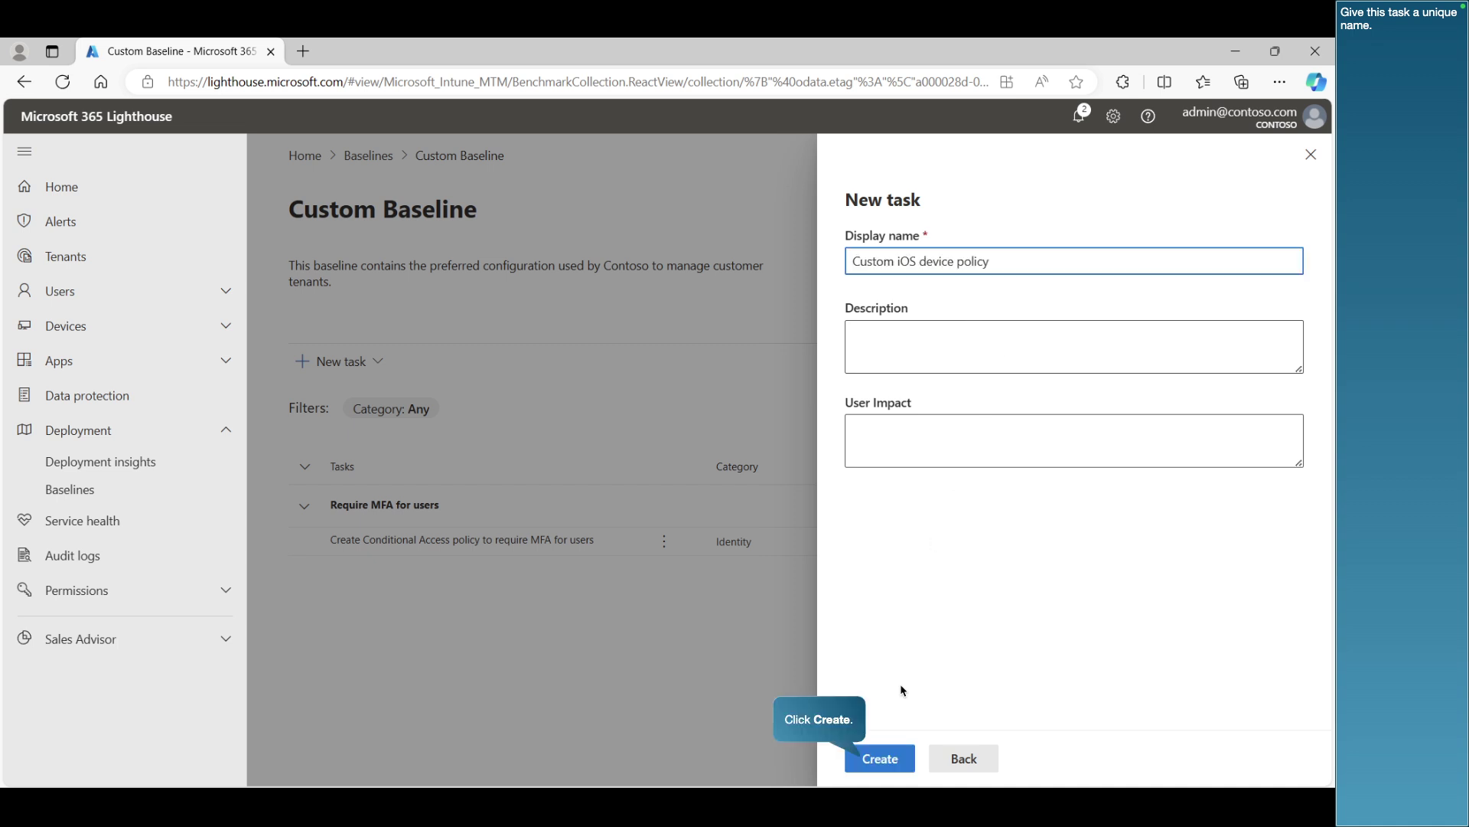
{"action": "left_click", "coordinate": [893, 756]}
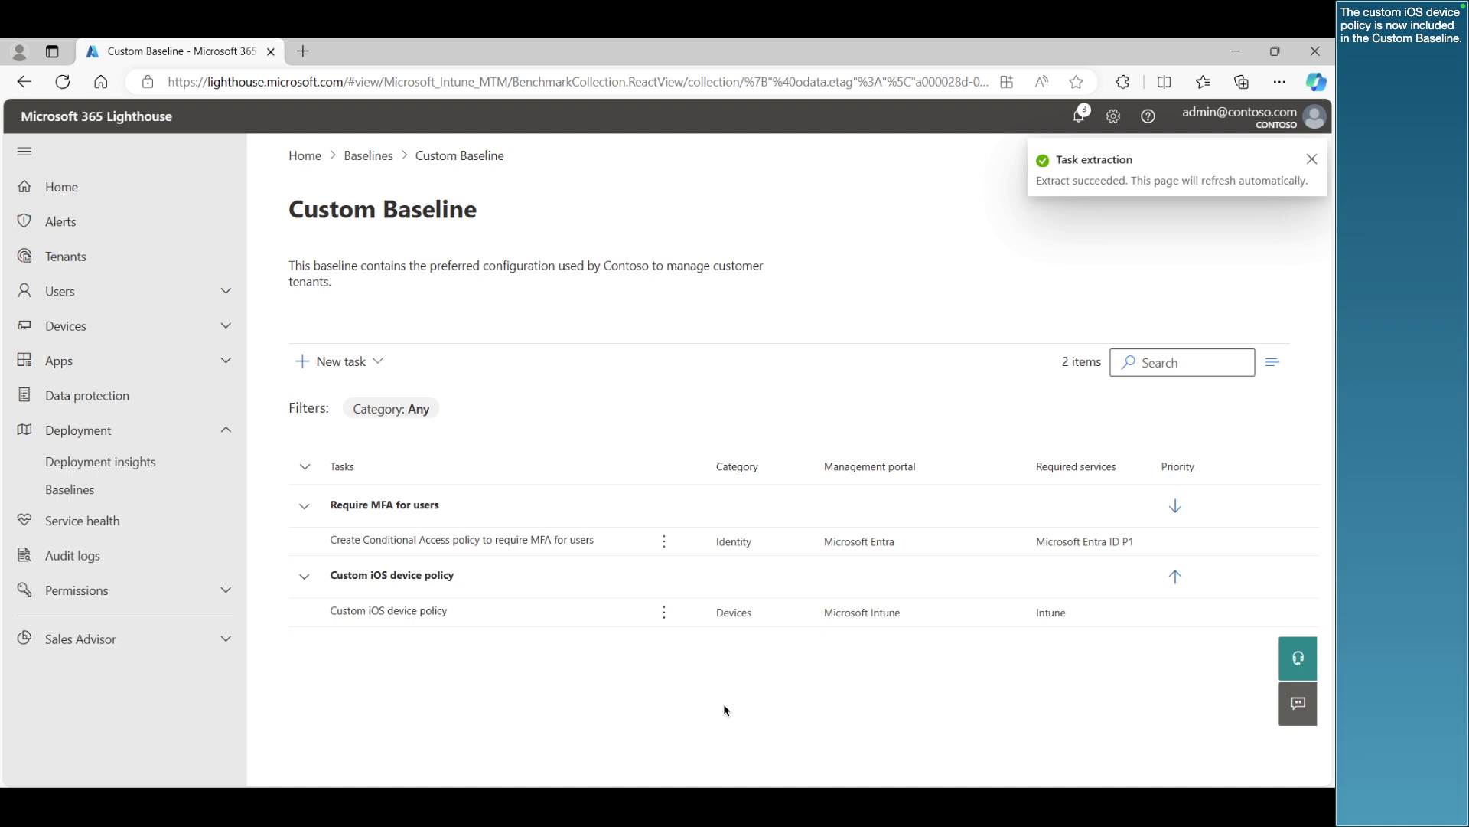
{"action": "left_click", "coordinate": [570, 540]}
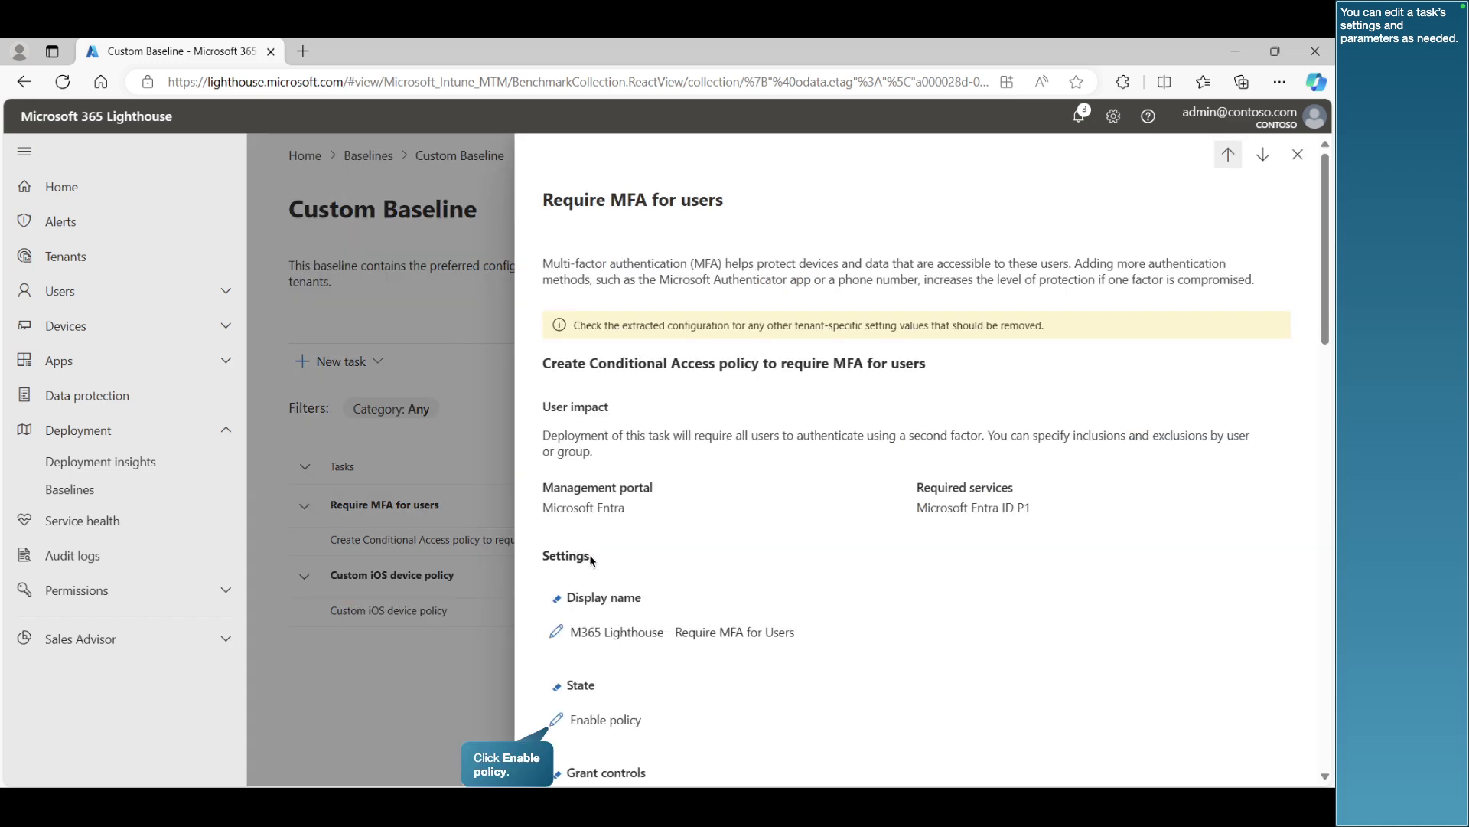
{"action": "left_click", "coordinate": [606, 719]}
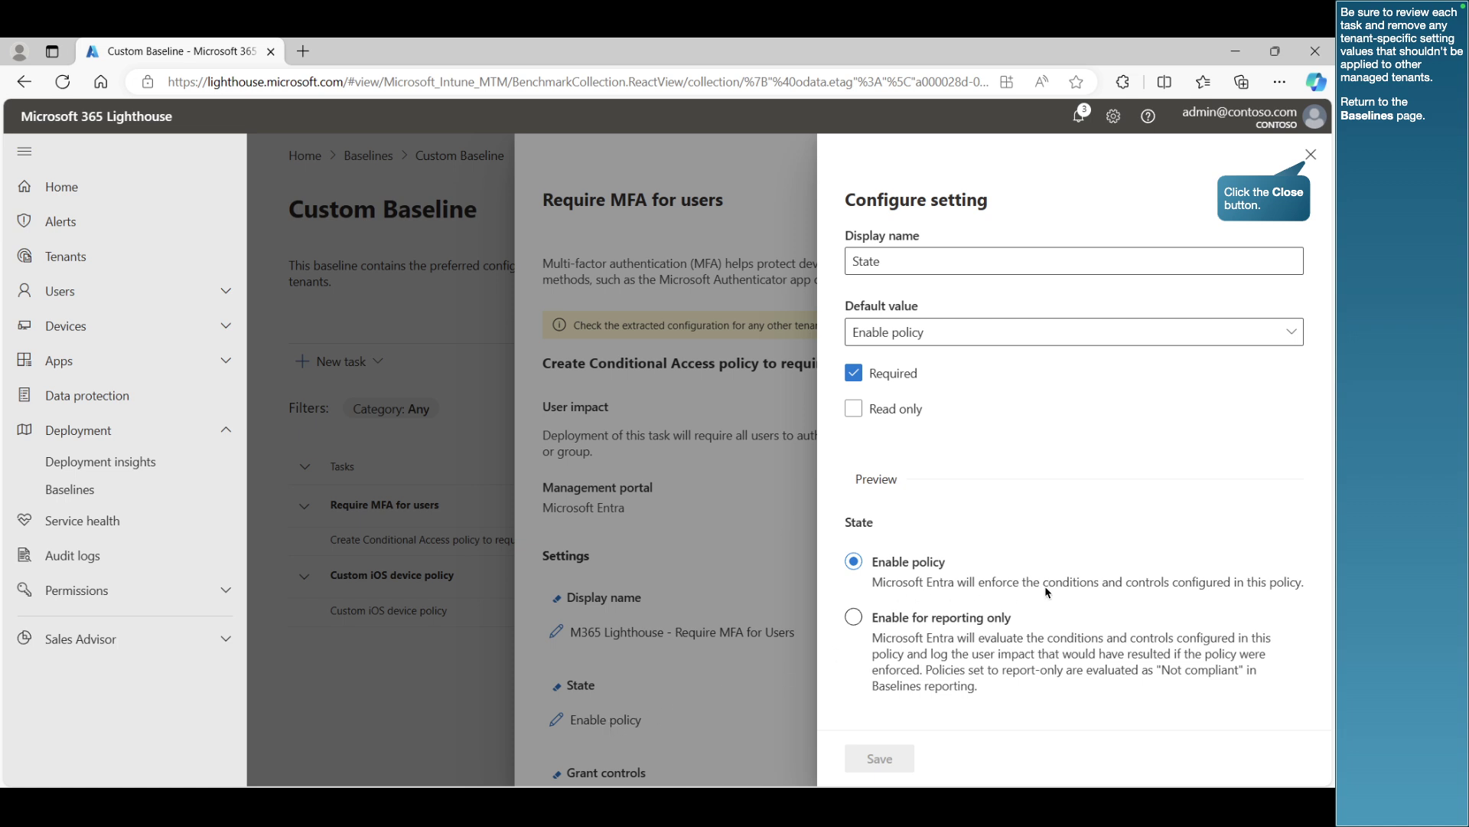
{"action": "left_click", "coordinate": [1311, 155]}
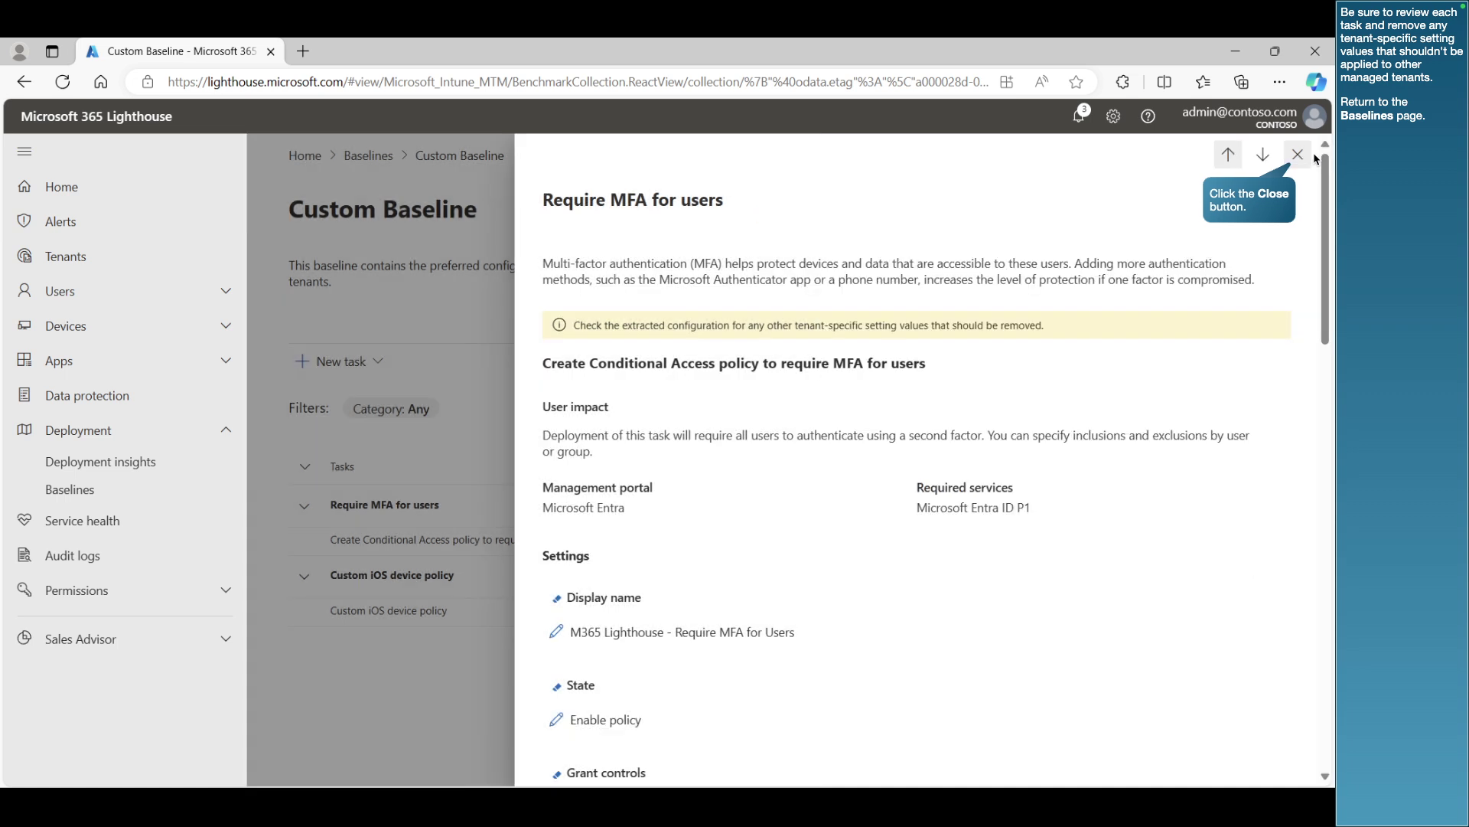
{"action": "left_click", "coordinate": [1312, 154]}
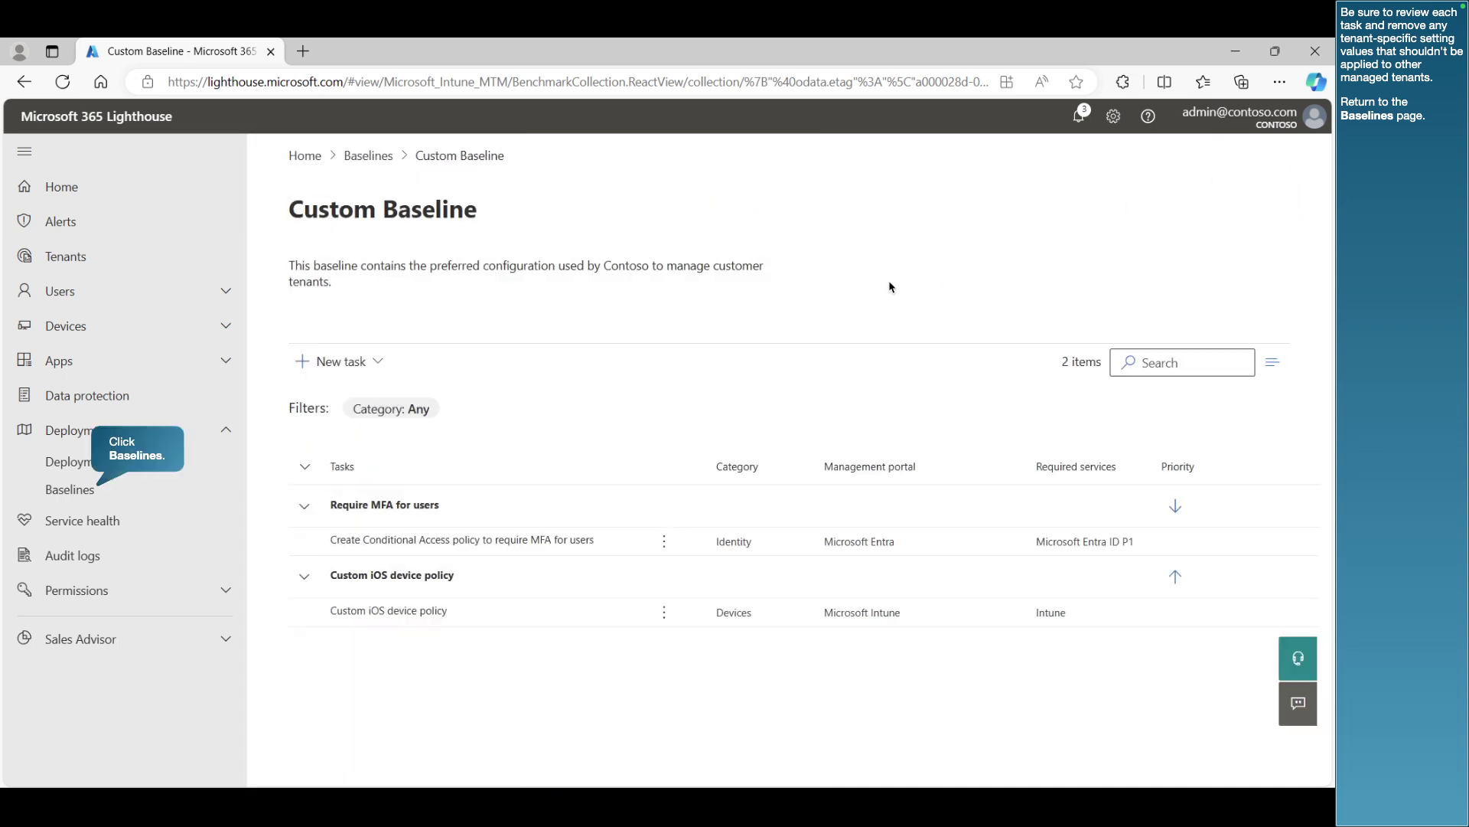
- Open the Financial Services Baseline and scroll its 16 tasks to the Custom iOS compliance policy
{"action": "left_click", "coordinate": [89, 494]}
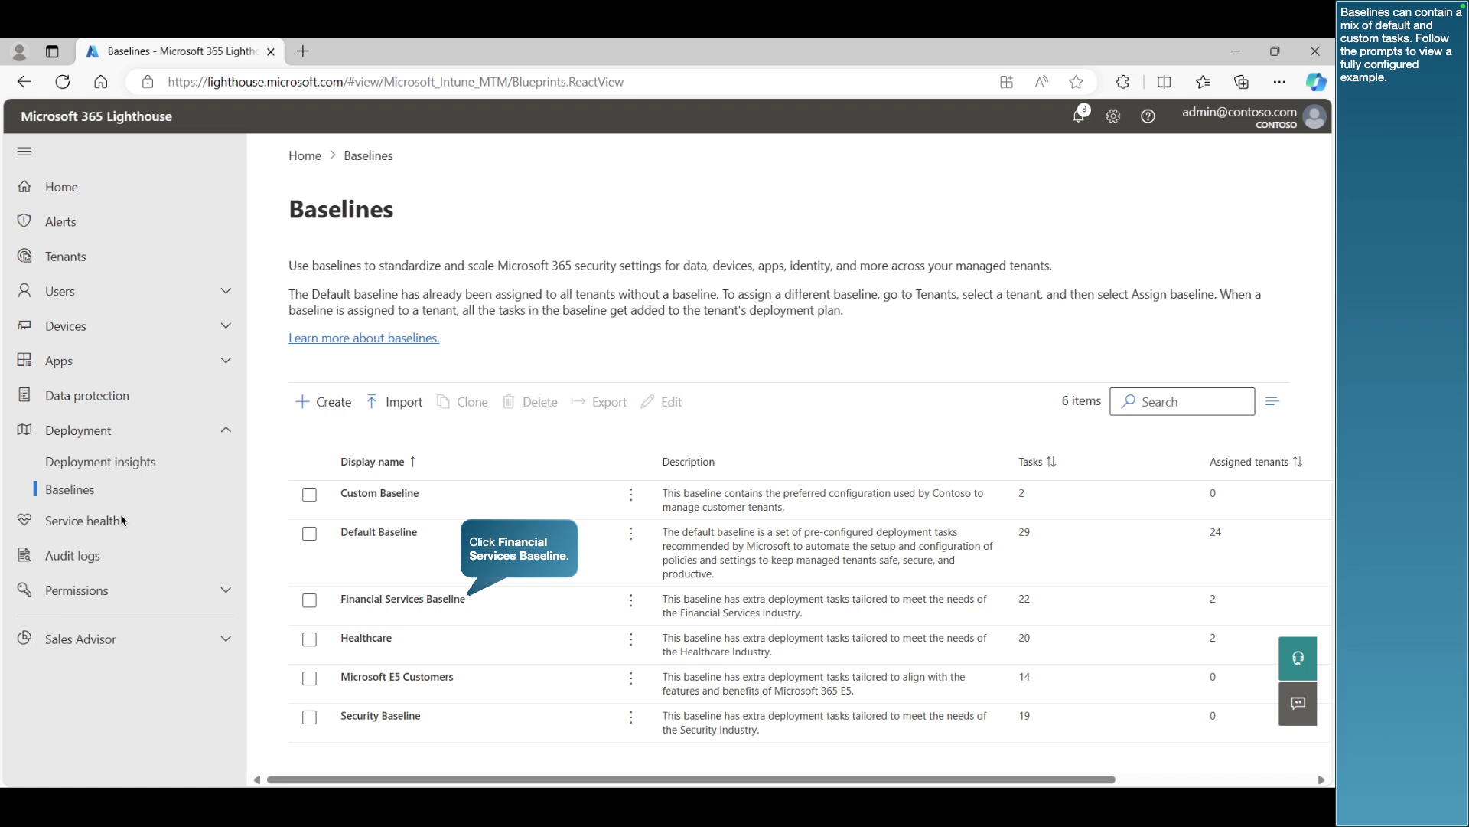
{"action": "left_click", "coordinate": [380, 598]}
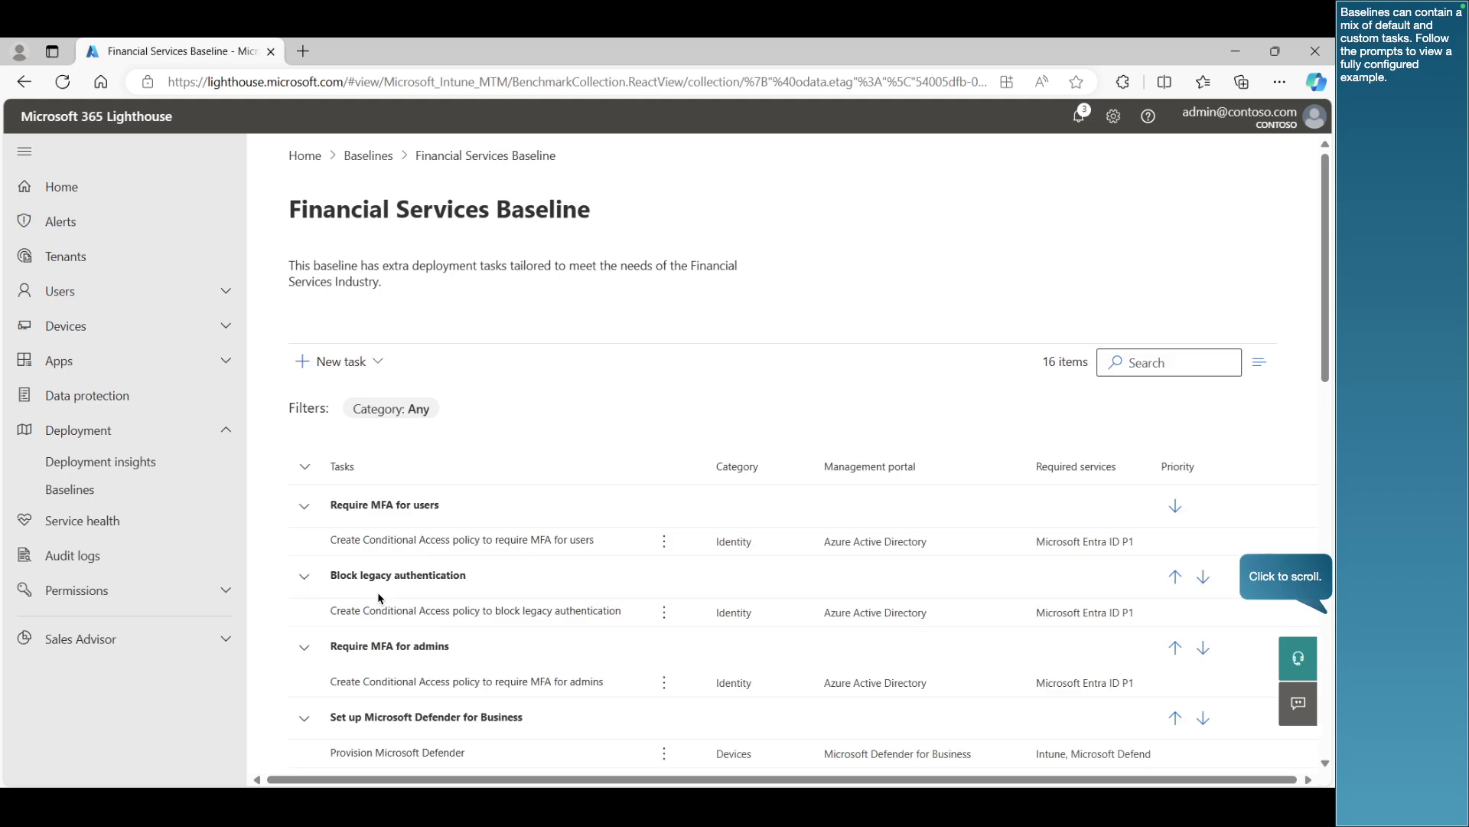
{"action": "left_click", "coordinate": [1319, 589]}
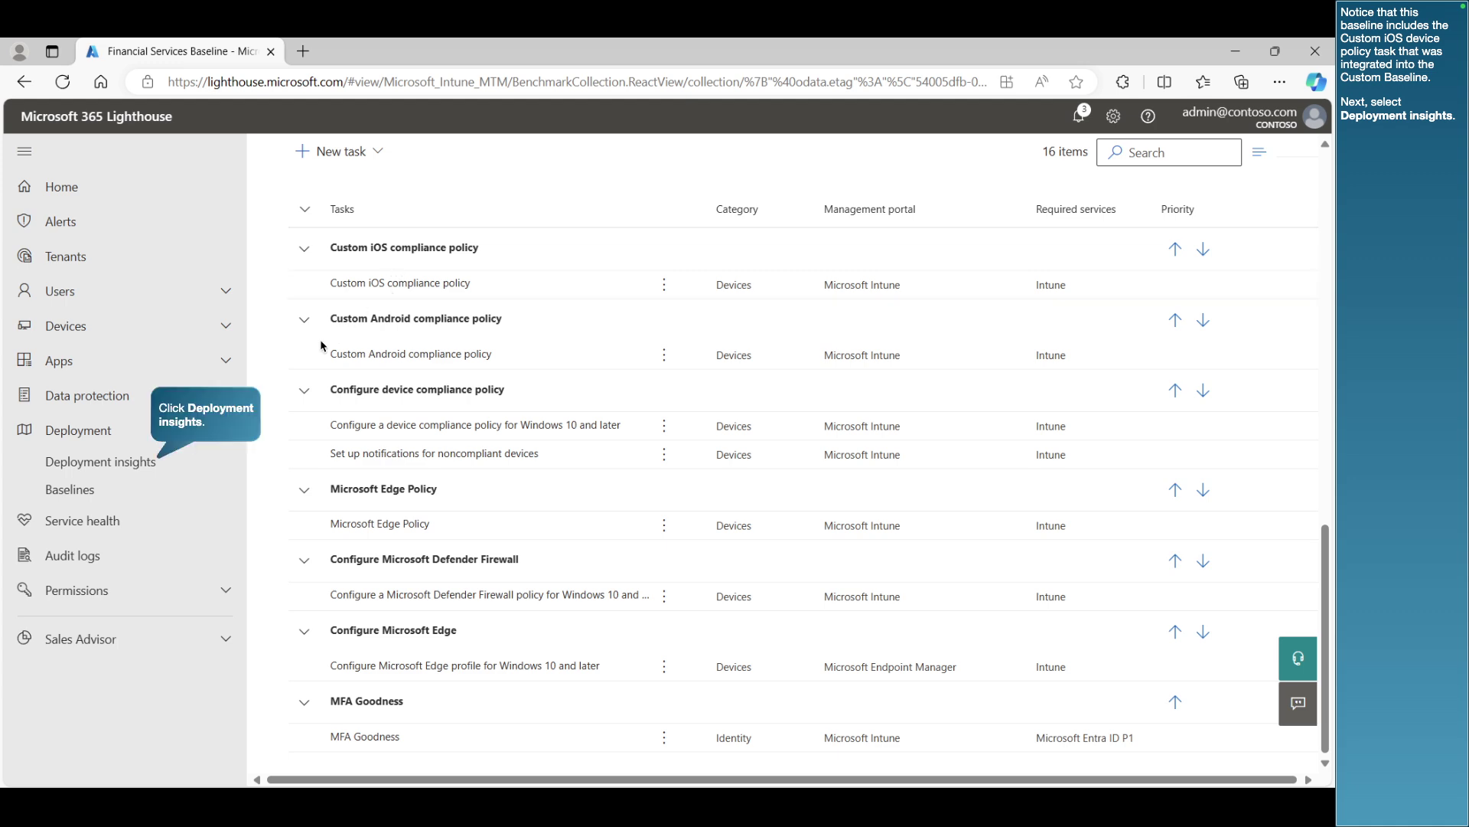
- Open Deployment insights and scroll down to the table of 16 tenants
{"action": "left_click", "coordinate": [123, 463]}
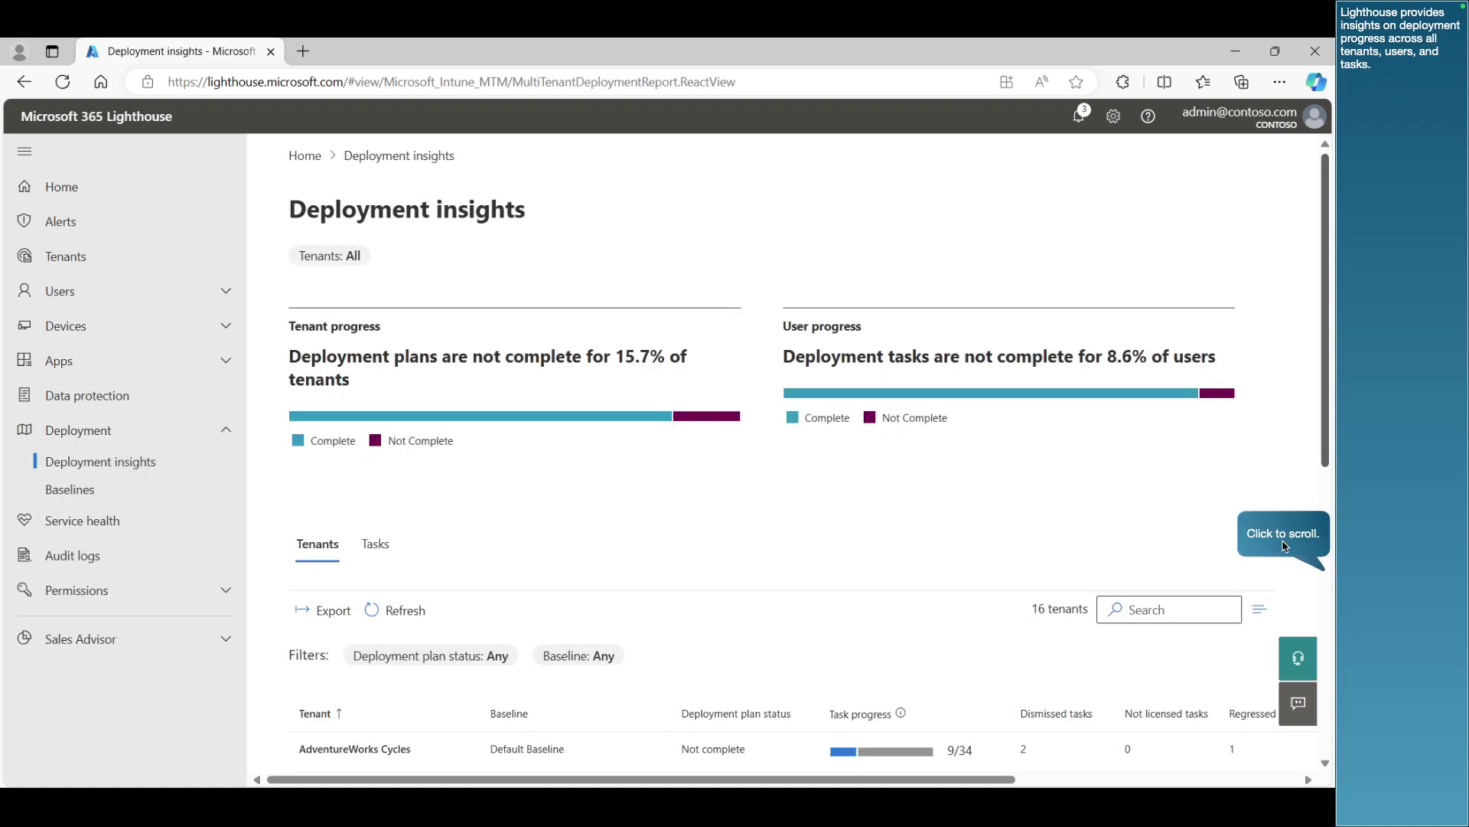
{"action": "left_click", "coordinate": [1329, 553]}
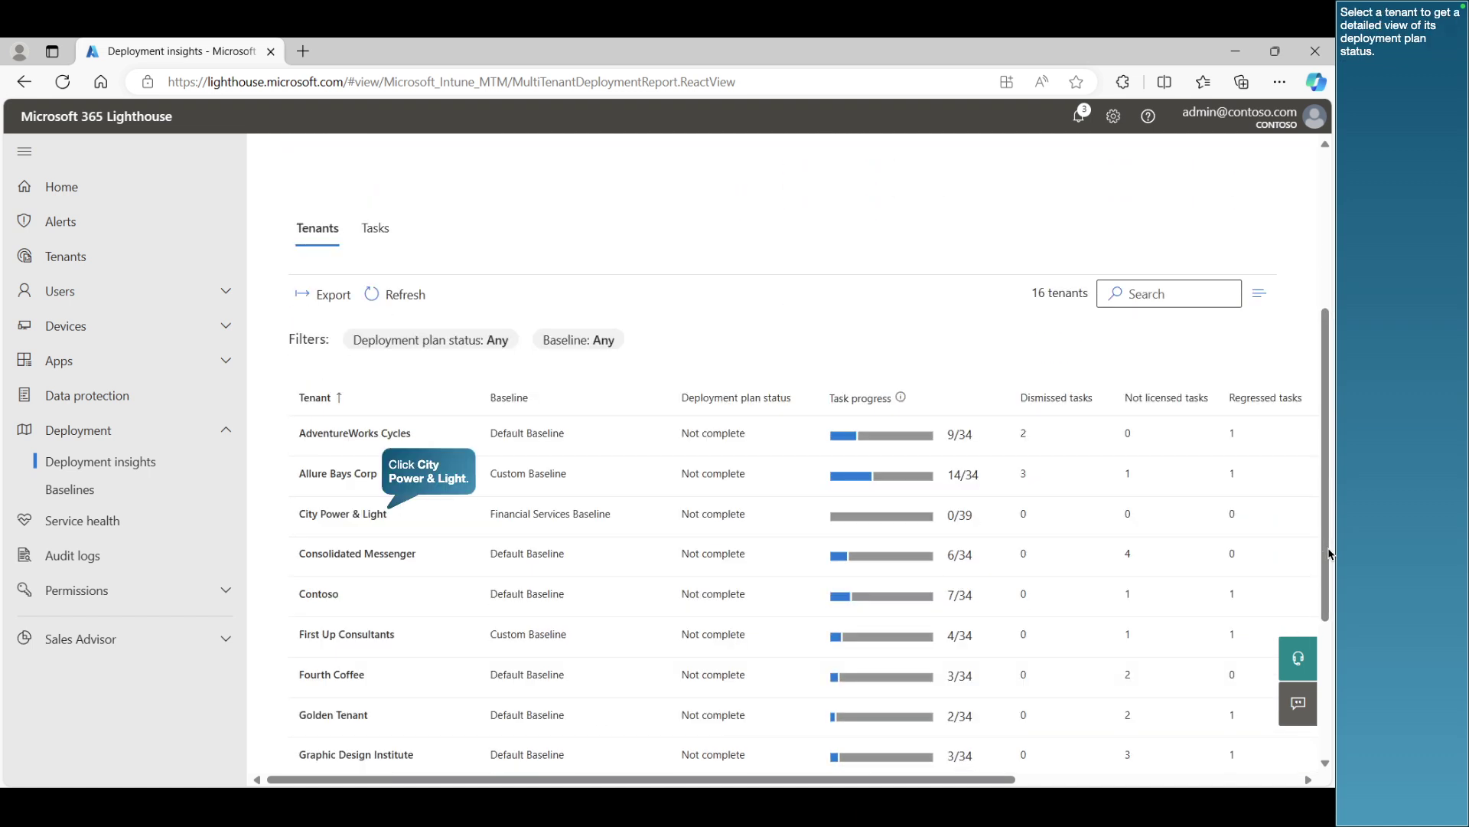
- Open City Power & Light's deployment plan status and scroll through its 29 tasks' compliance
{"action": "left_click", "coordinate": [348, 516]}
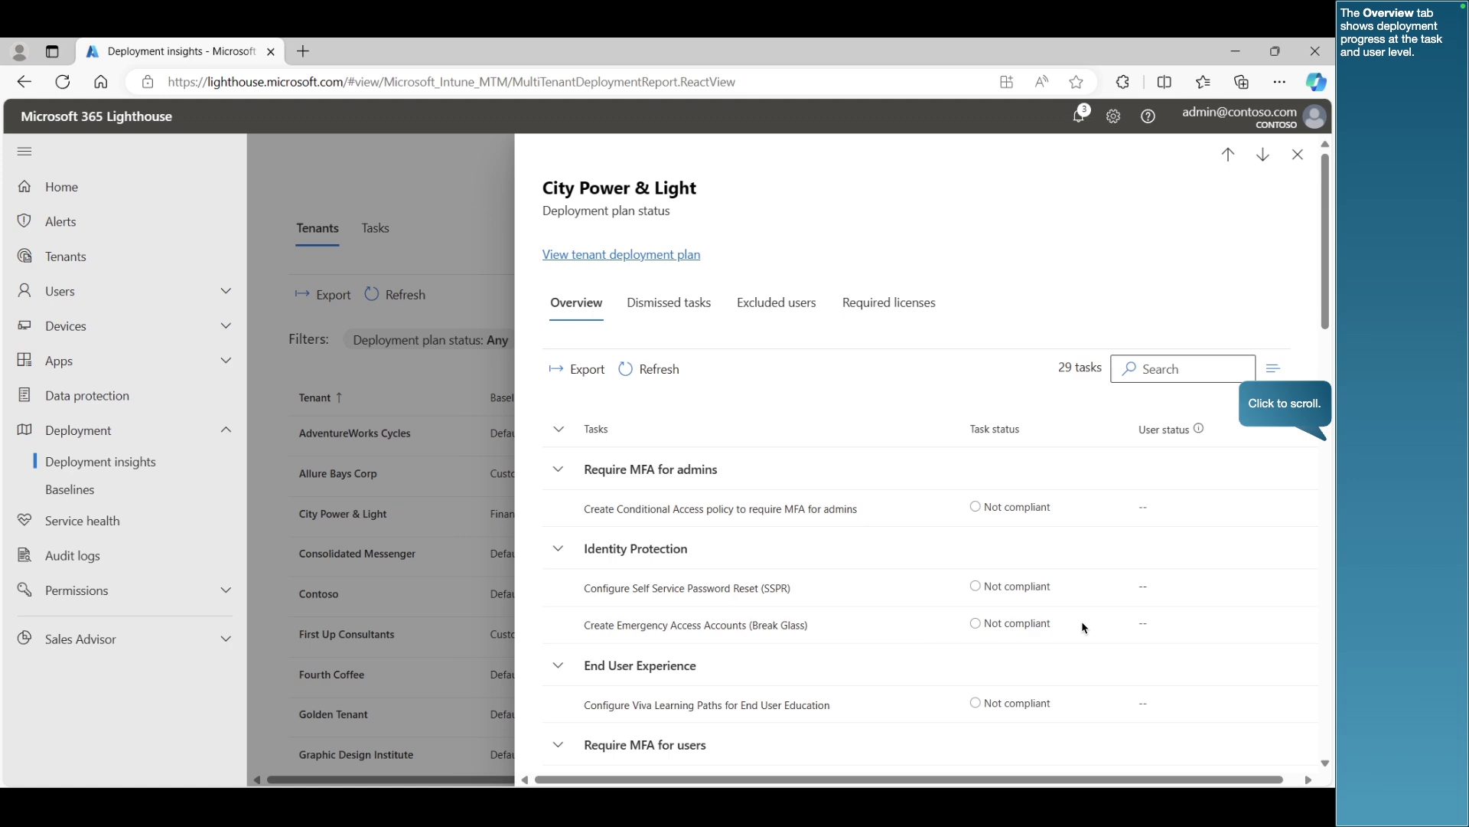
{"action": "left_click", "coordinate": [1328, 432]}
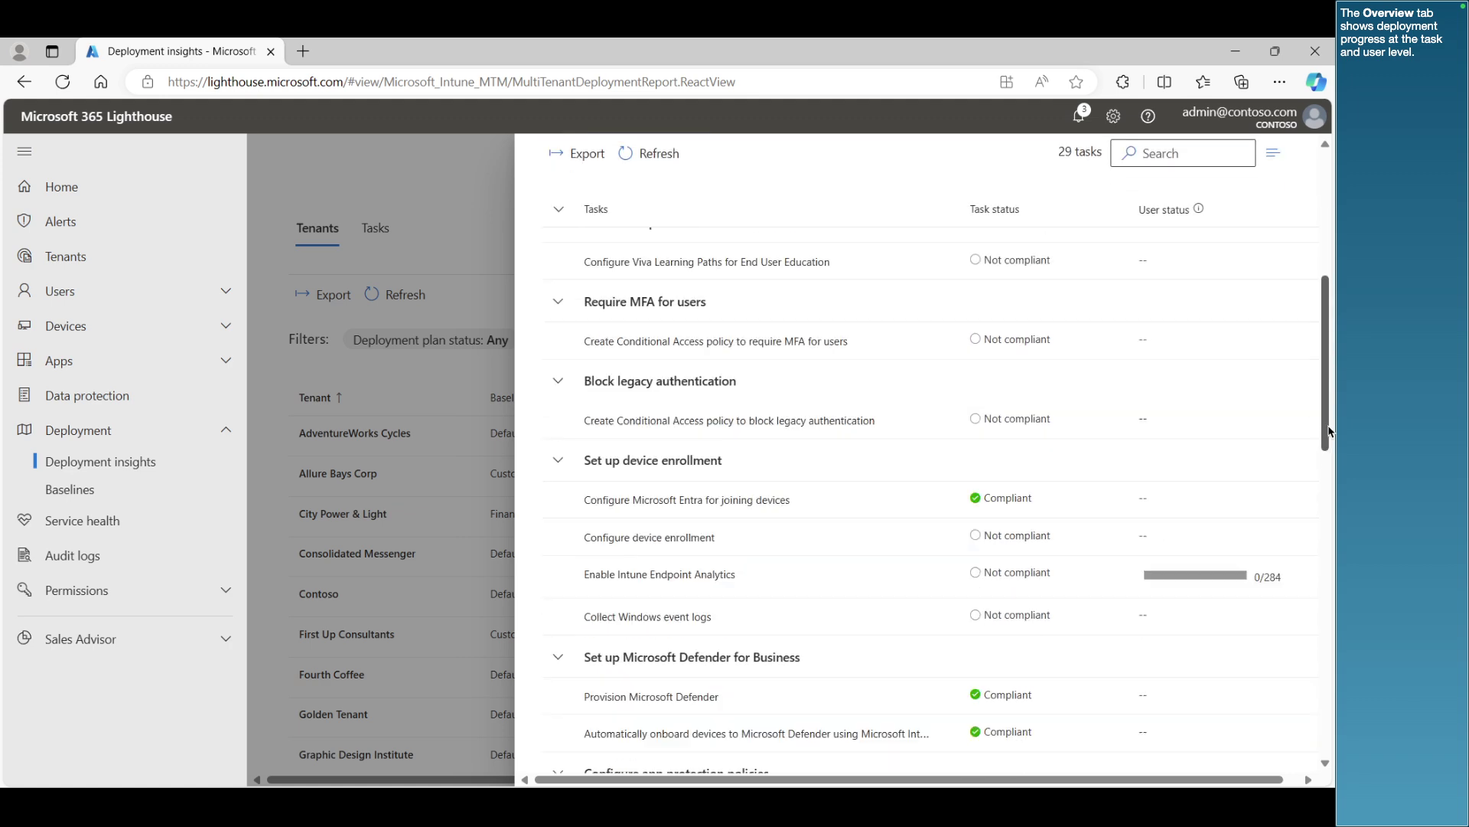
{"action": "scroll", "coordinate": [1328, 431], "scroll_direction": "down", "scroll_amount": 2}
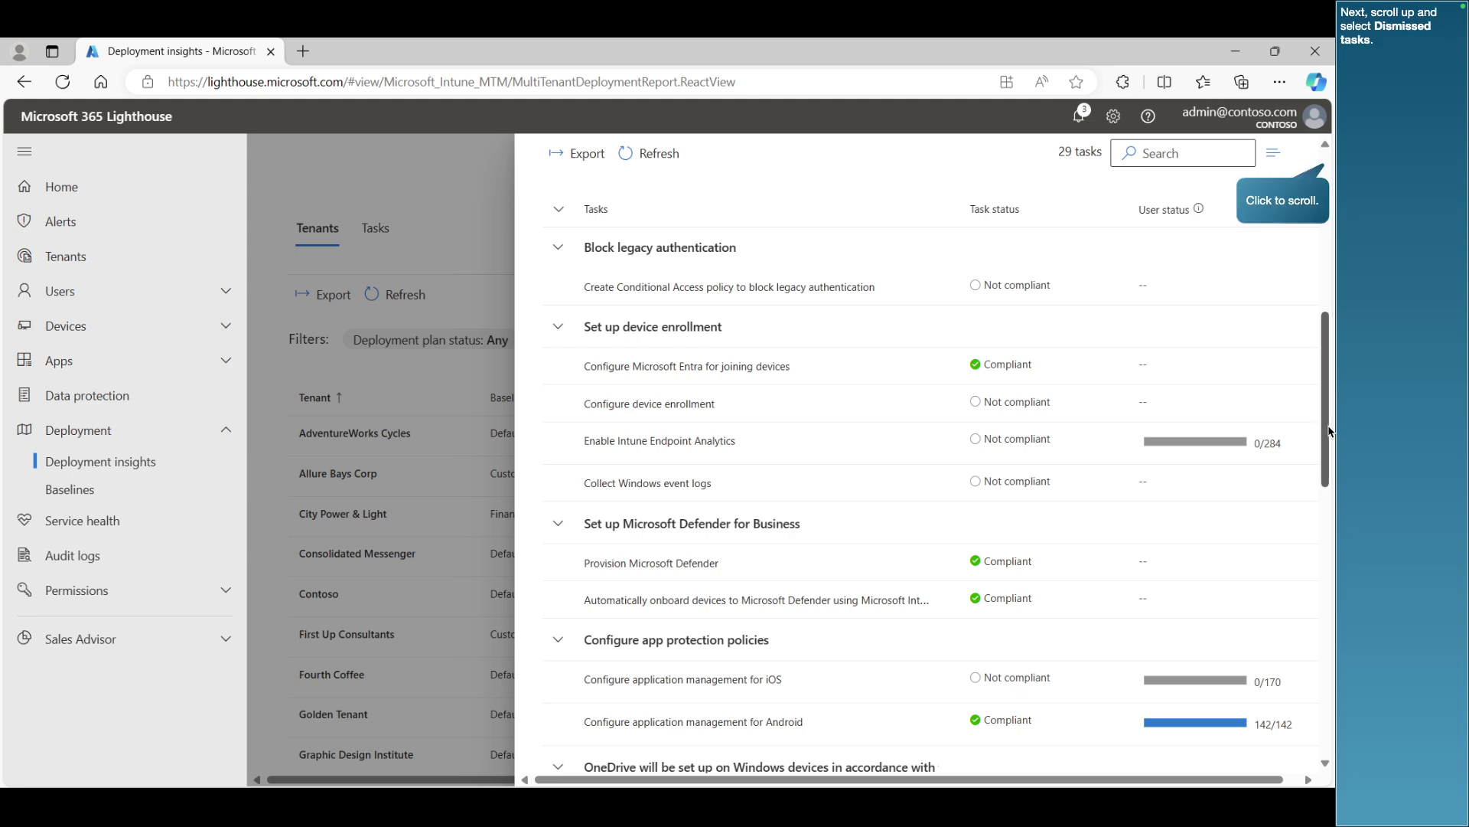
{"action": "left_click", "coordinate": [1325, 167]}
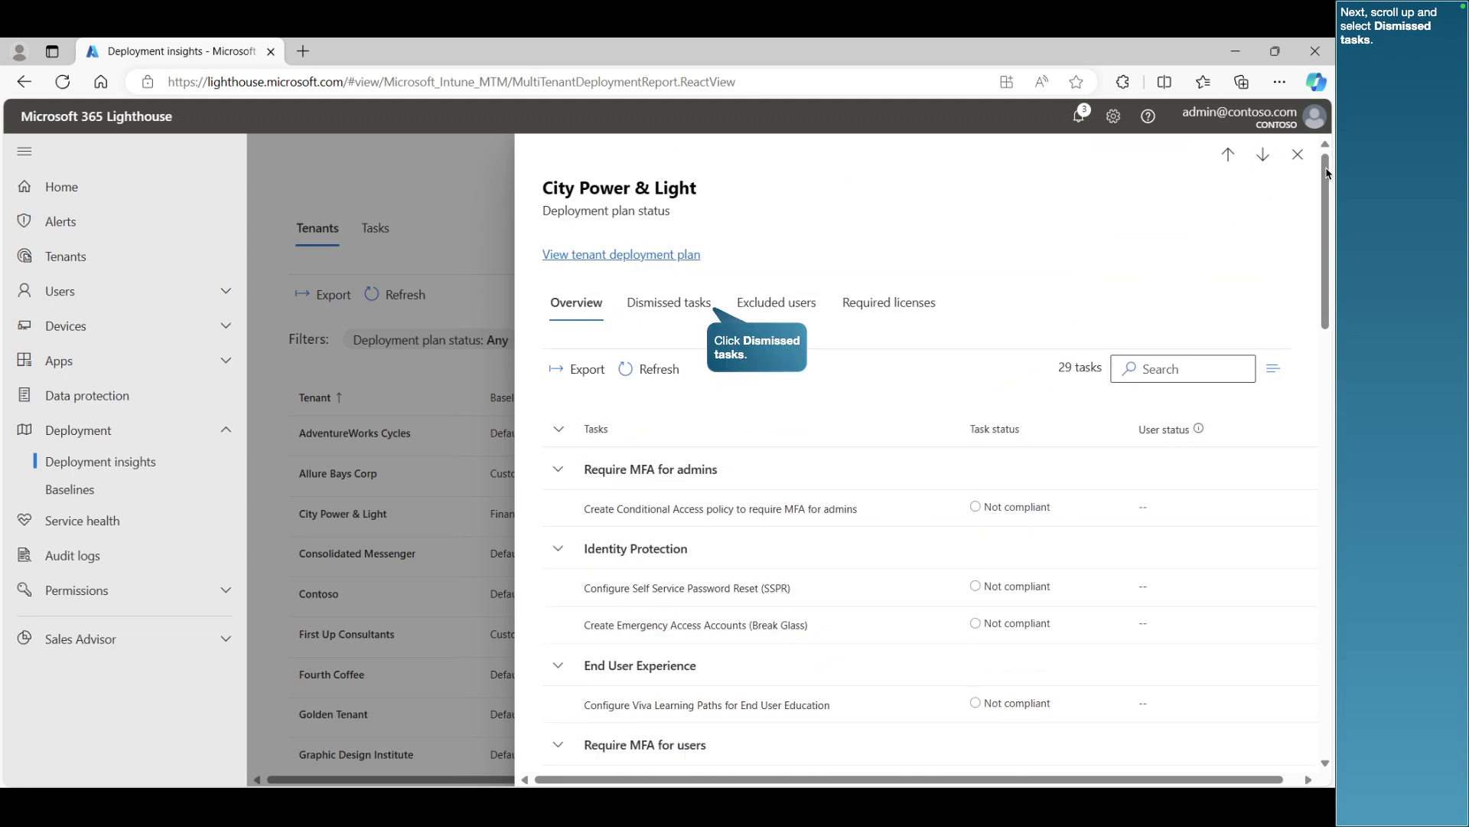
- Show City Power & Light's dismissed tasks and preview reinstating the Defender Firewall task without confirming
{"action": "left_click", "coordinate": [668, 302]}
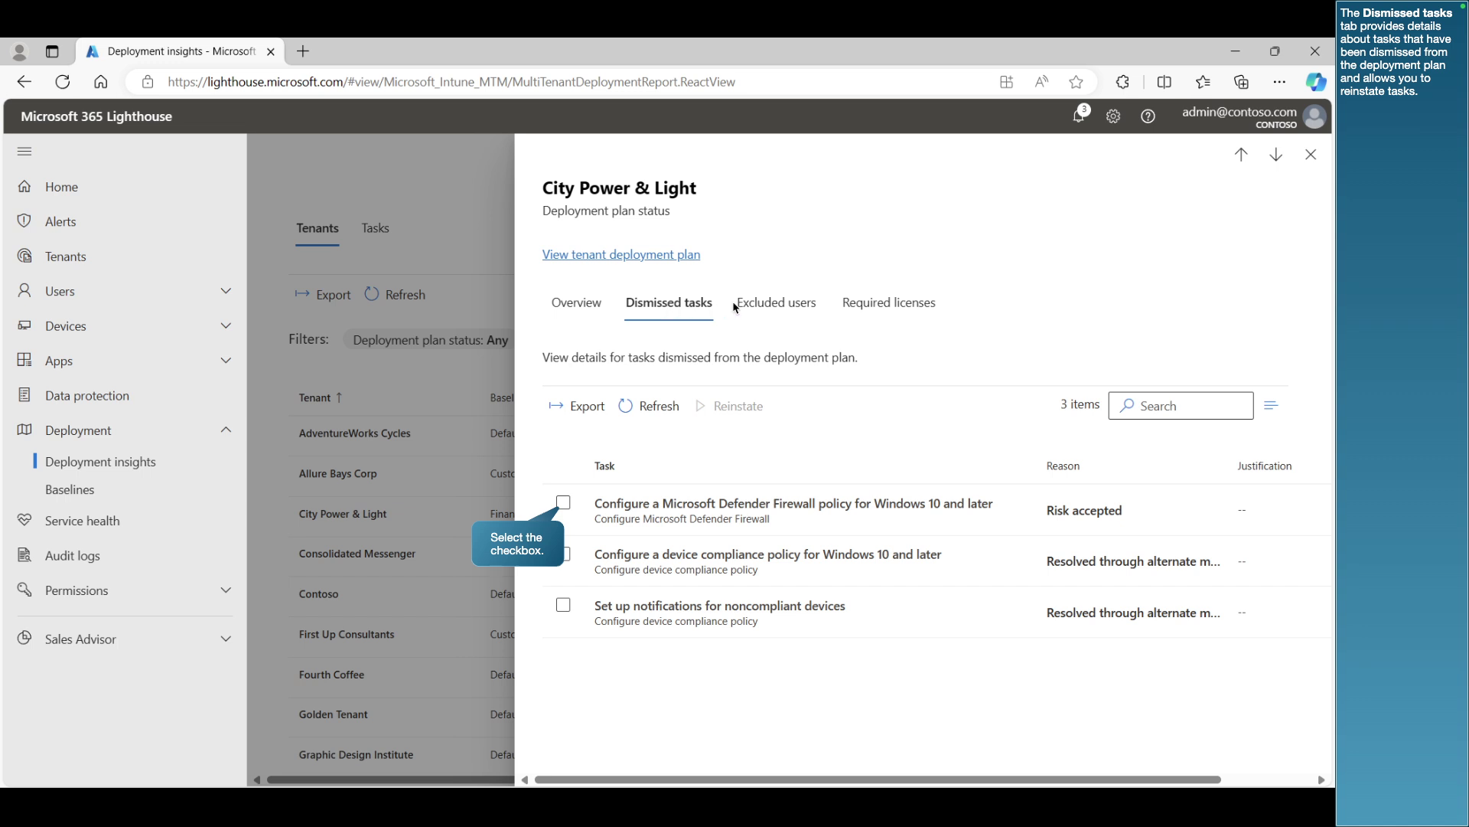
{"action": "left_click", "coordinate": [564, 503]}
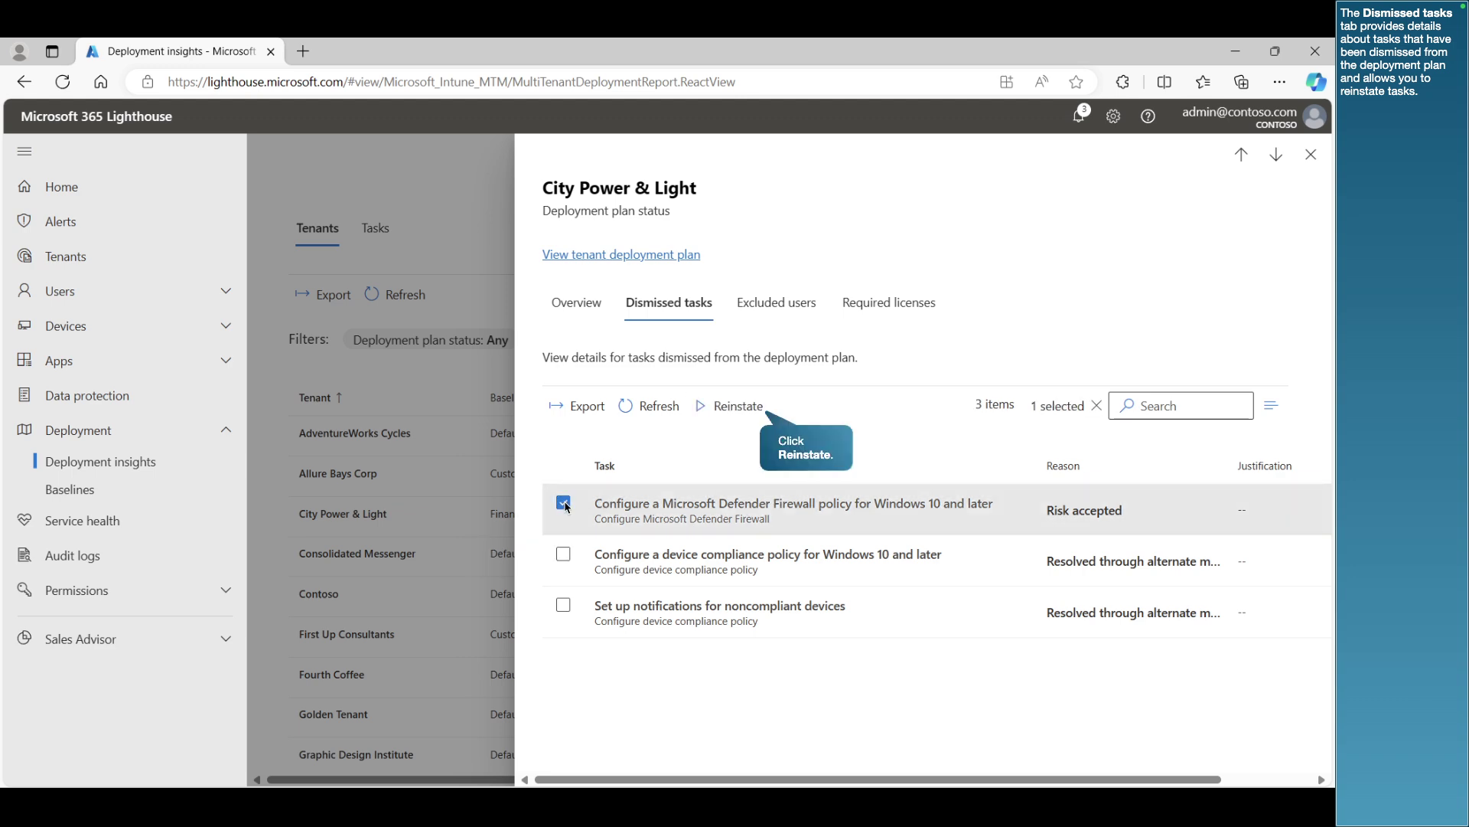
{"action": "left_click", "coordinate": [735, 407]}
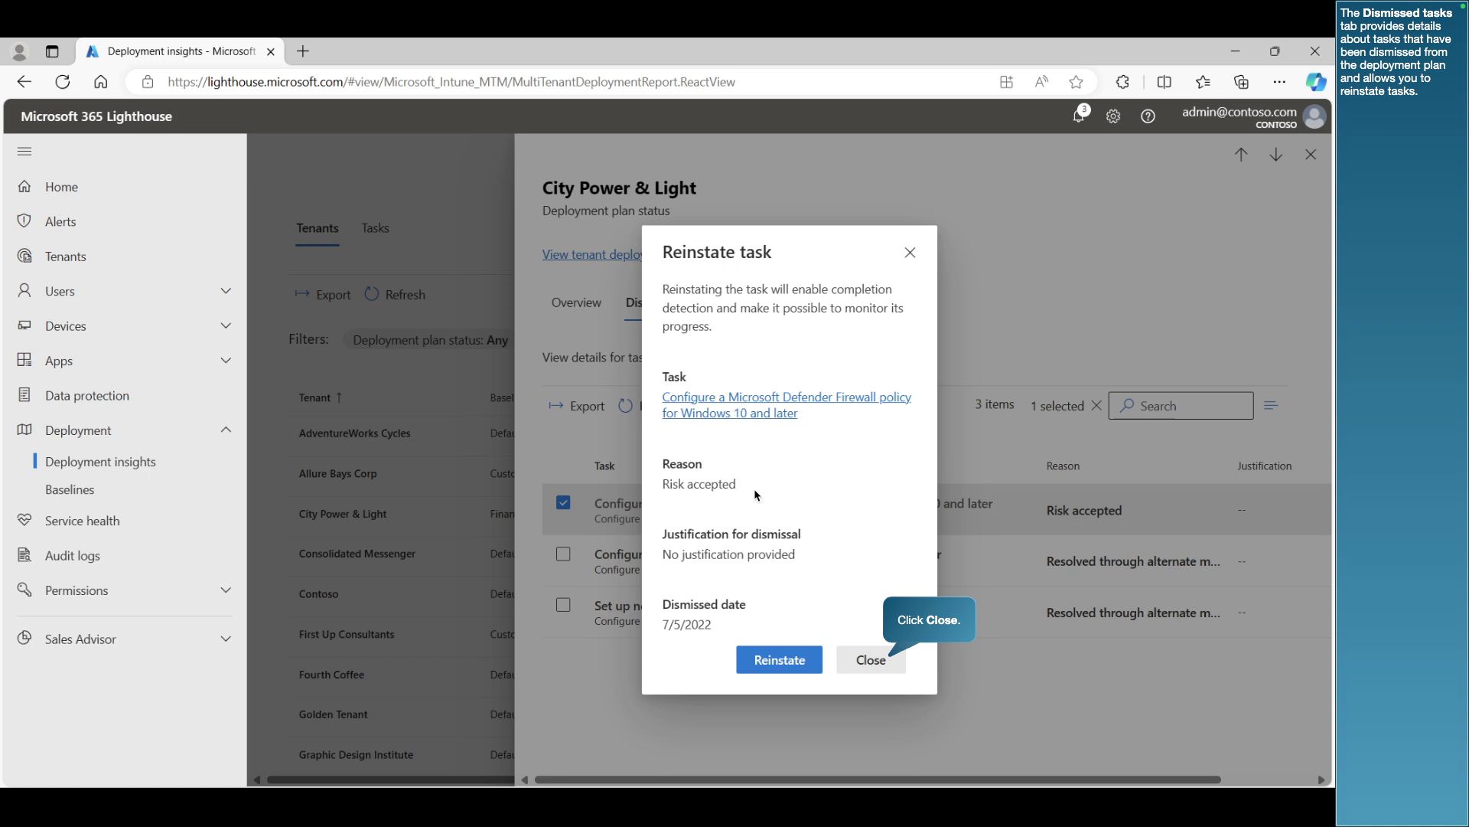
{"action": "left_click", "coordinate": [876, 659]}
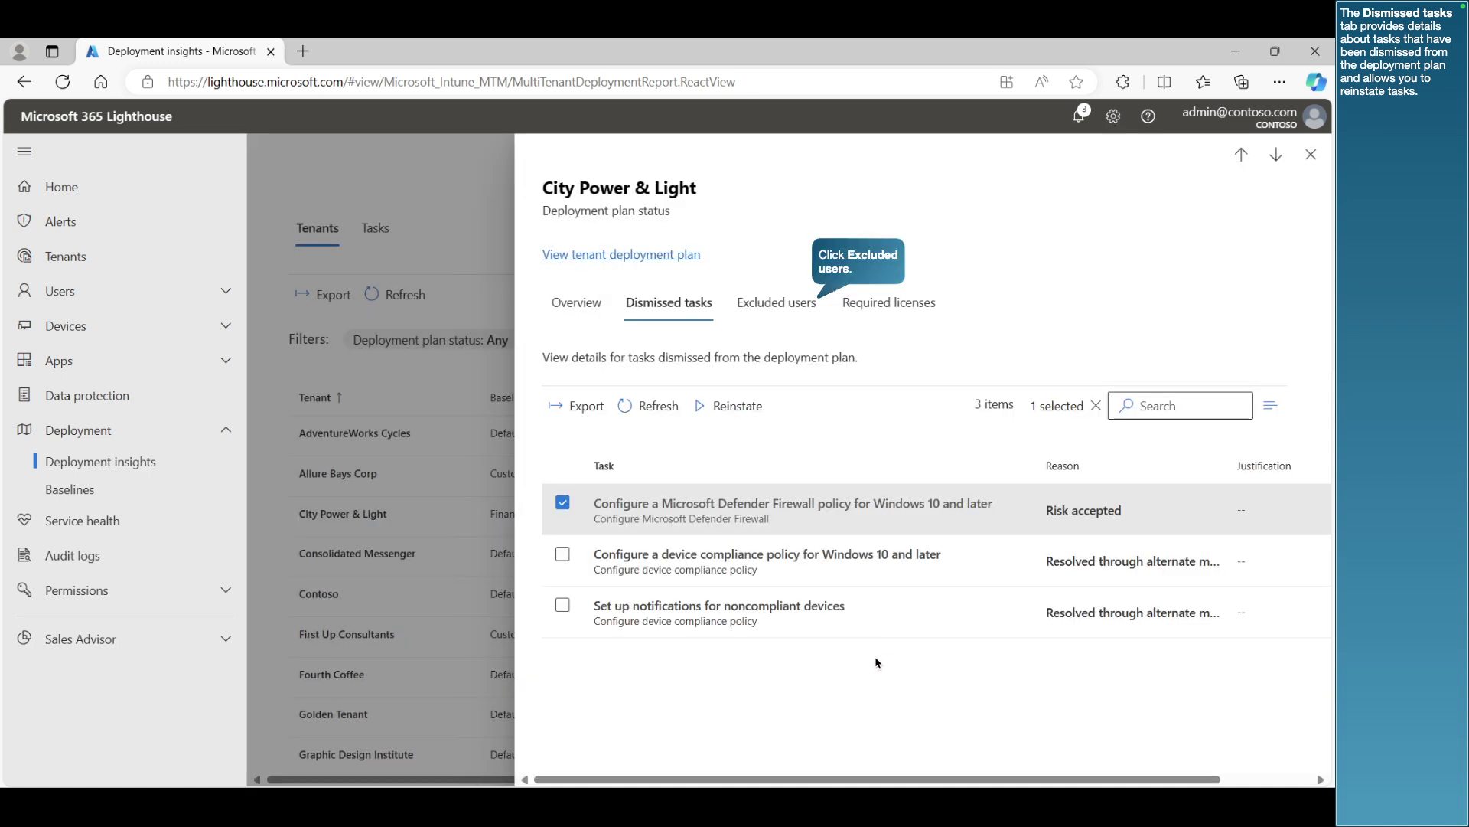
- Review users excluded from the MFA task and users unlicensed for Endpoint Analytics, then close the panel
{"action": "left_click", "coordinate": [802, 304]}
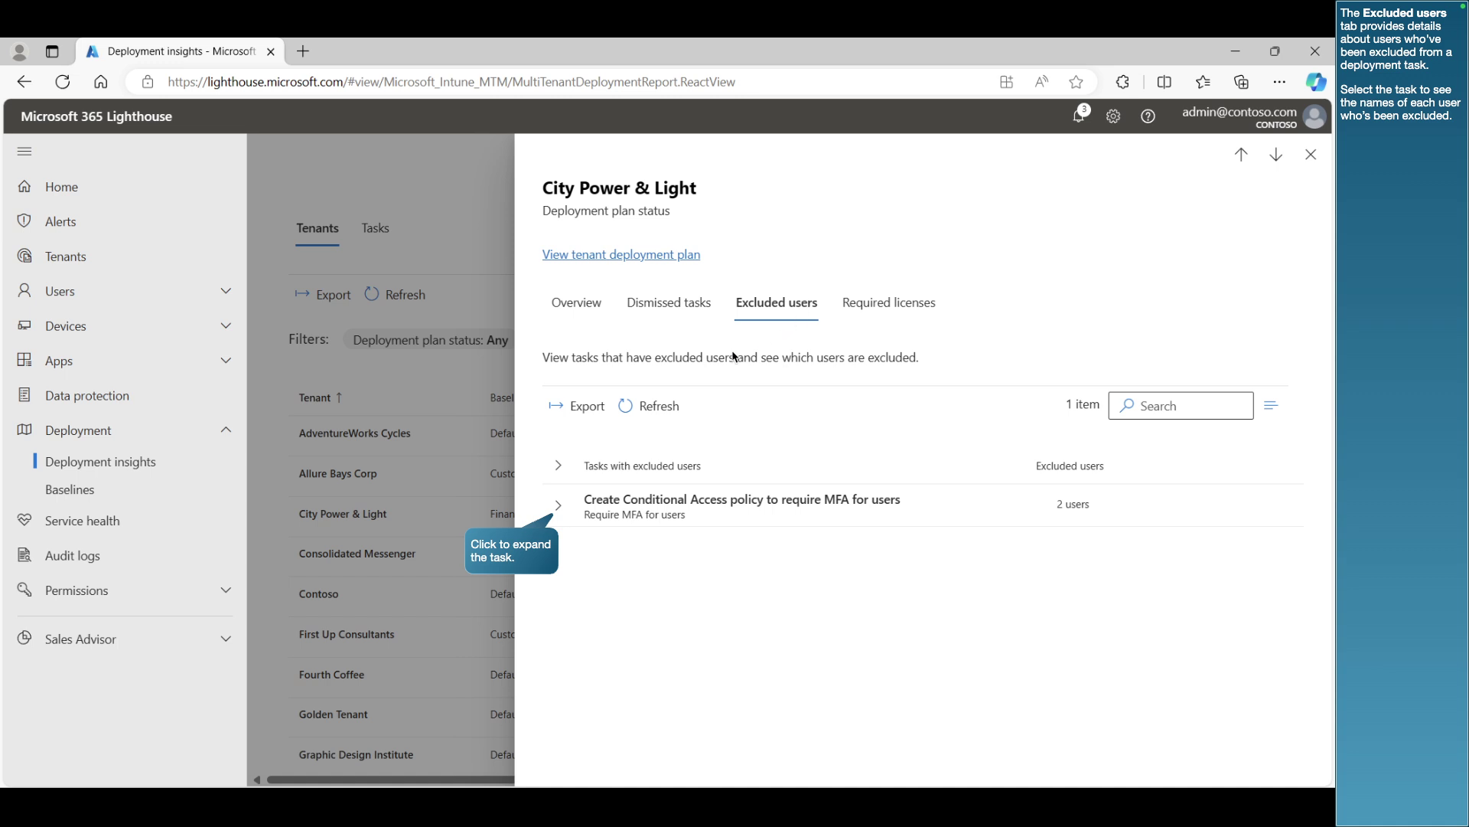
{"action": "left_click", "coordinate": [559, 504]}
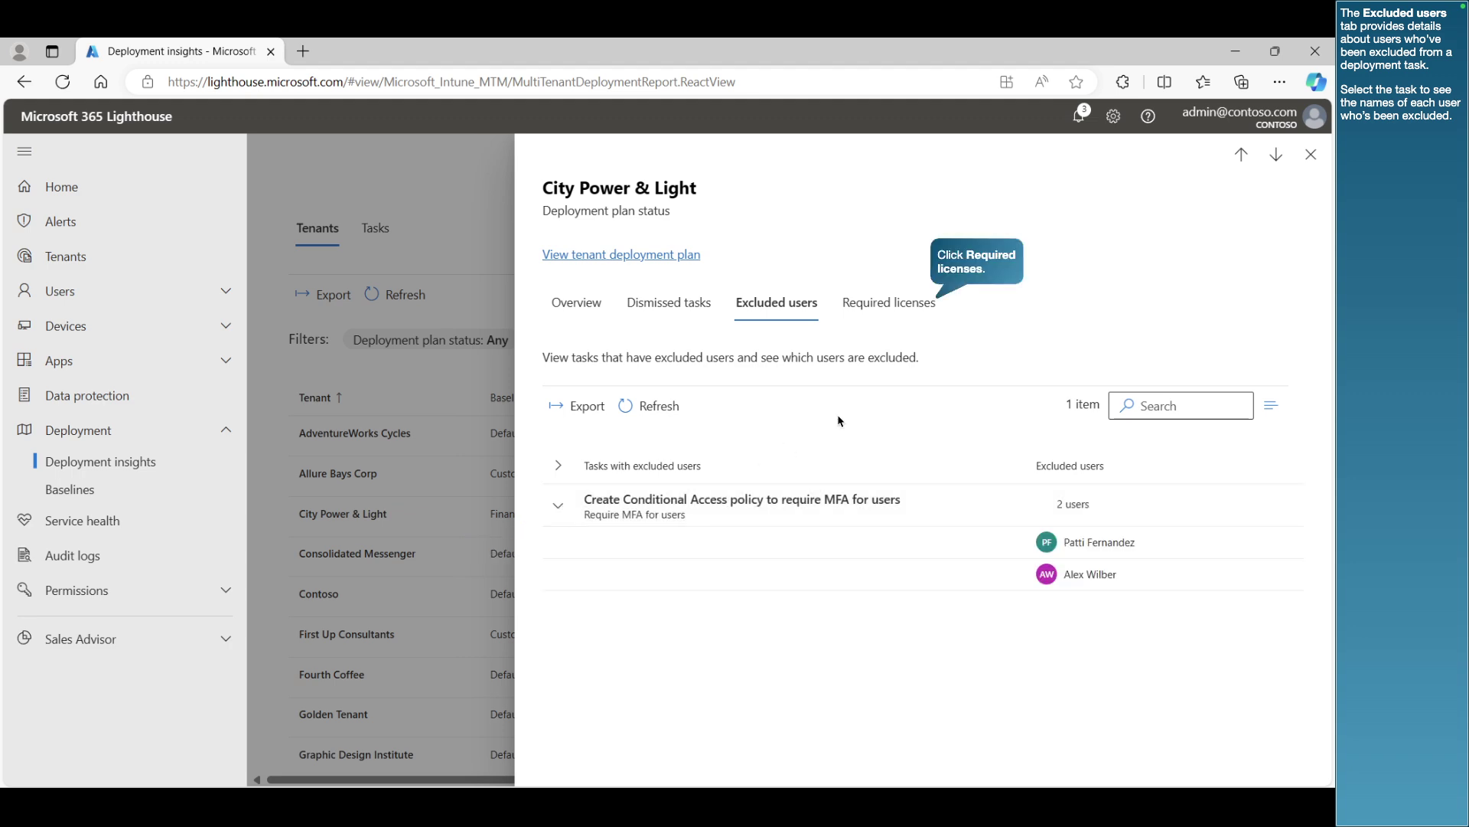
{"action": "left_click", "coordinate": [910, 309]}
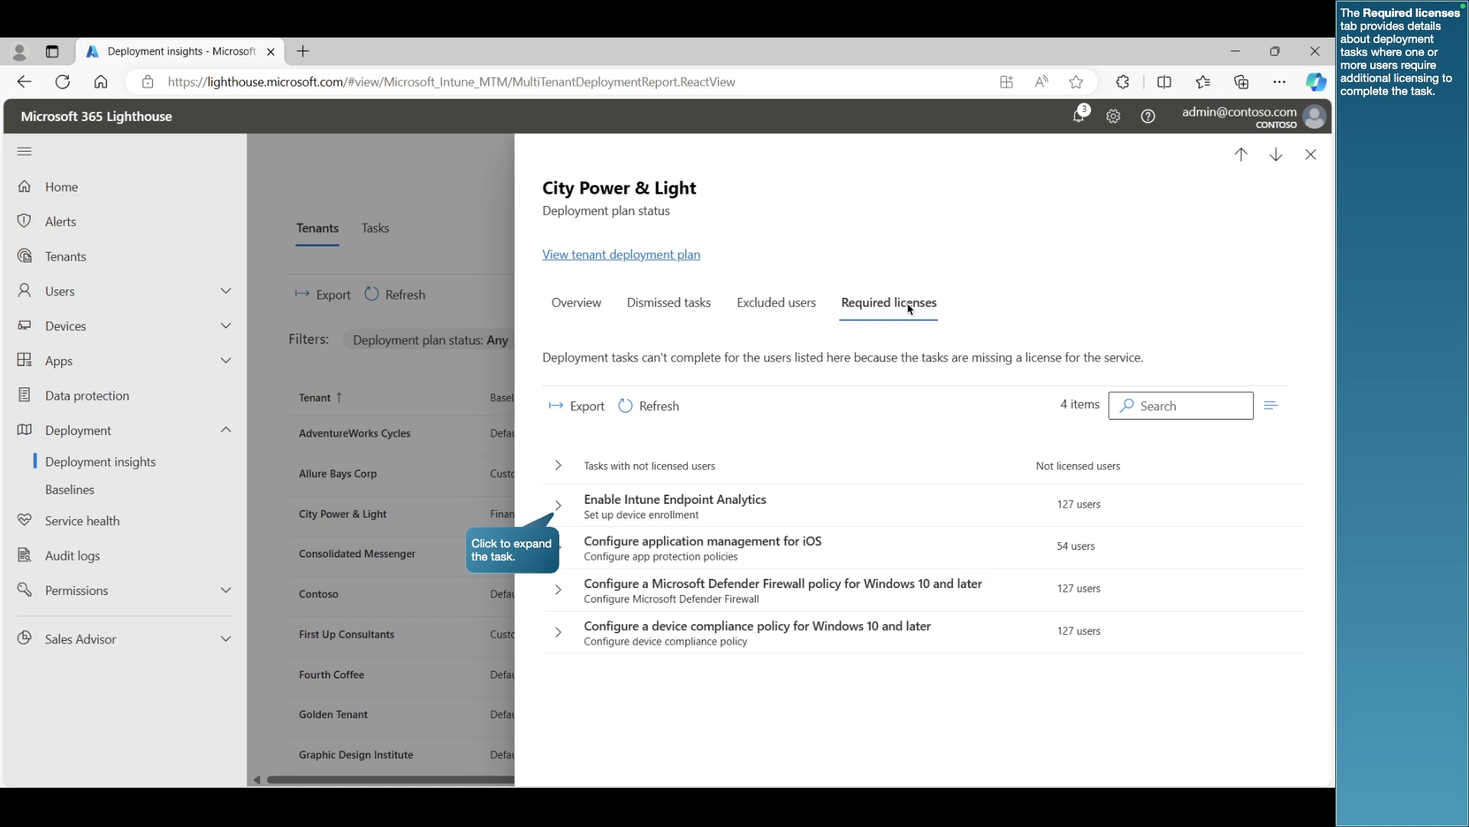
{"action": "left_click", "coordinate": [559, 505]}
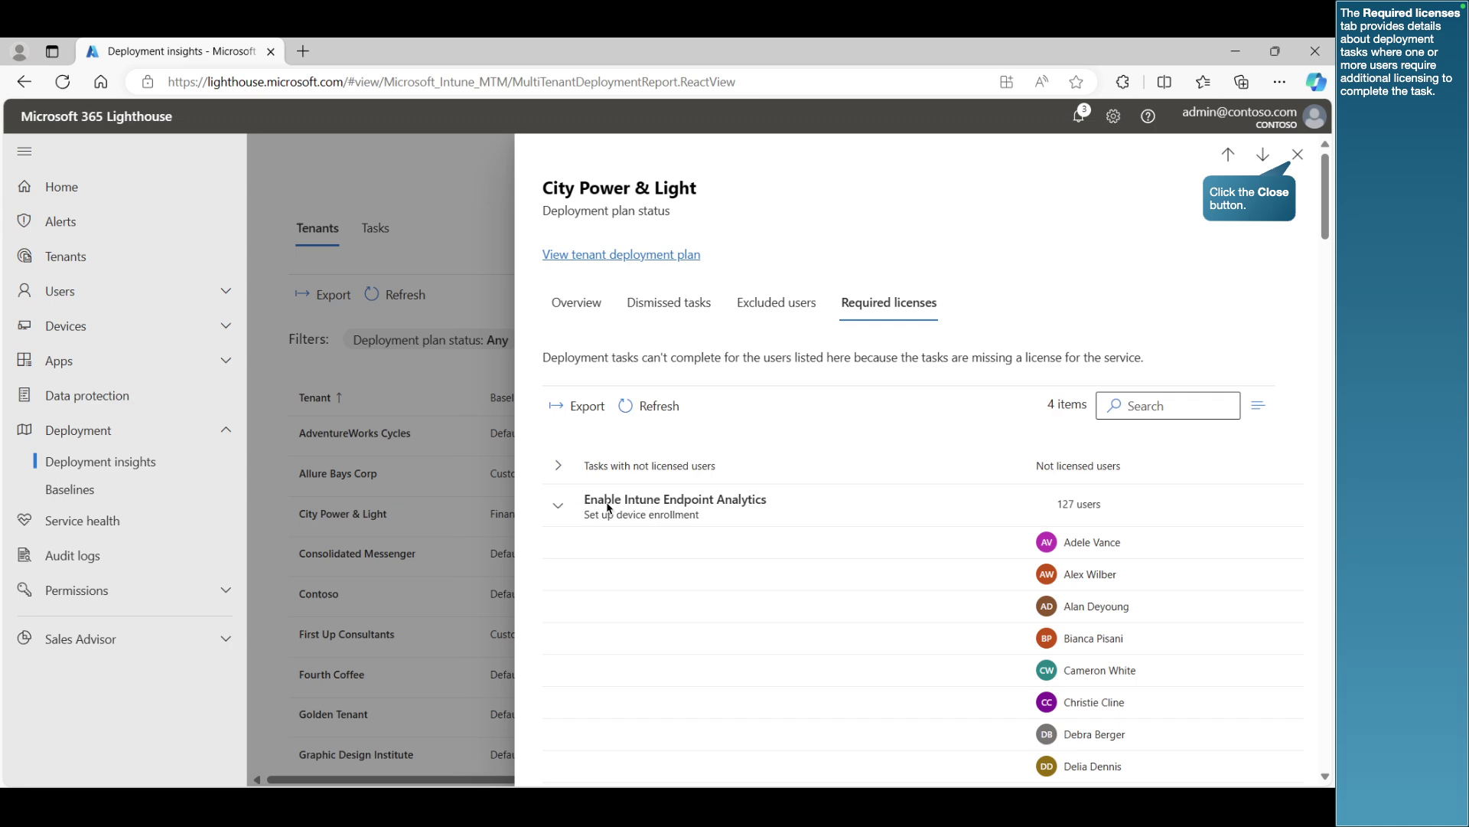
{"action": "left_click", "coordinate": [1298, 156]}
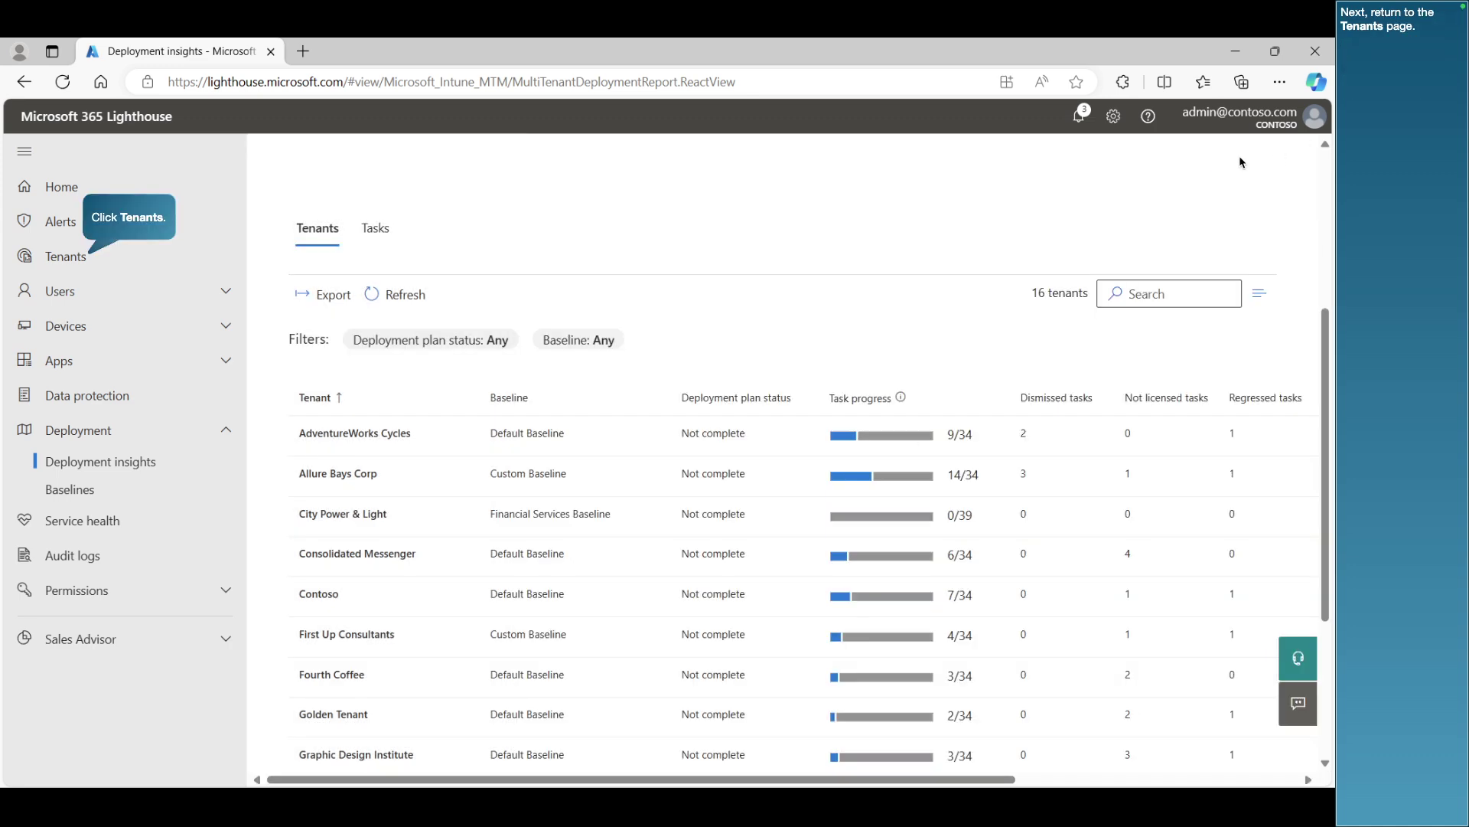
- On the Tenants page, select City Power & Light and view its assignable baselines without assigning one
{"action": "left_click", "coordinate": [62, 259]}
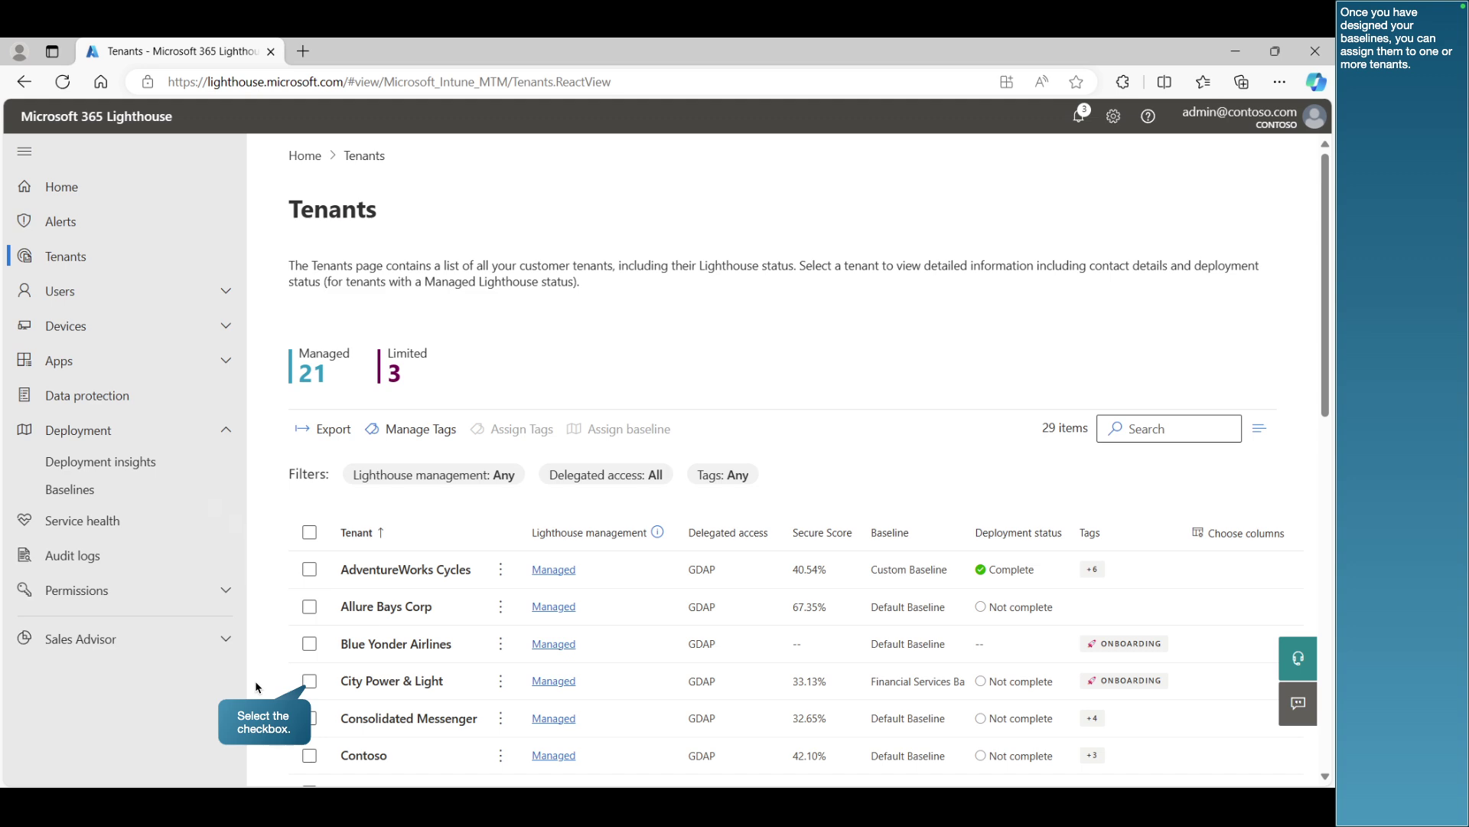
{"action": "left_click", "coordinate": [309, 680]}
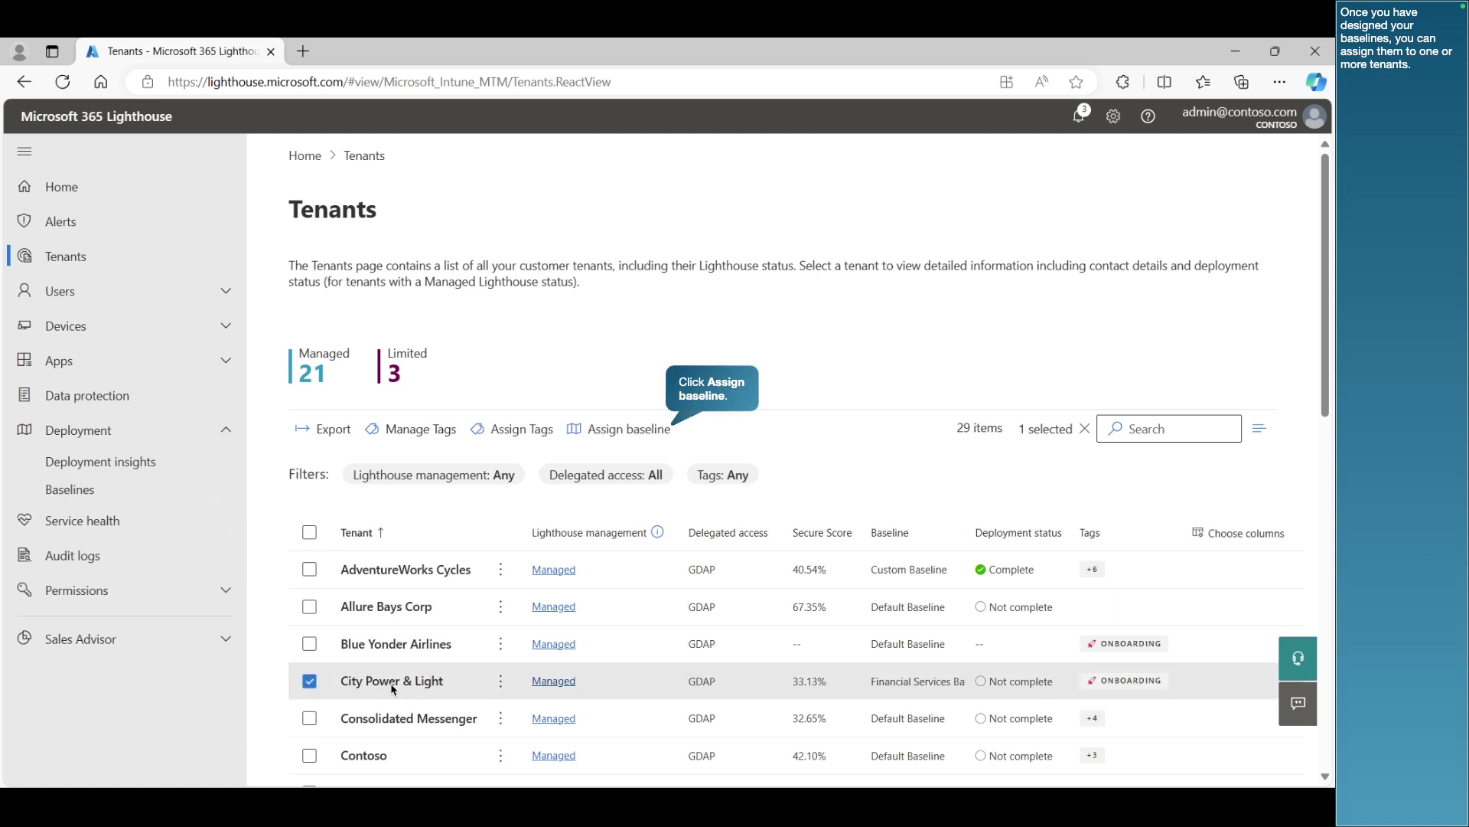
{"action": "left_click", "coordinate": [642, 433]}
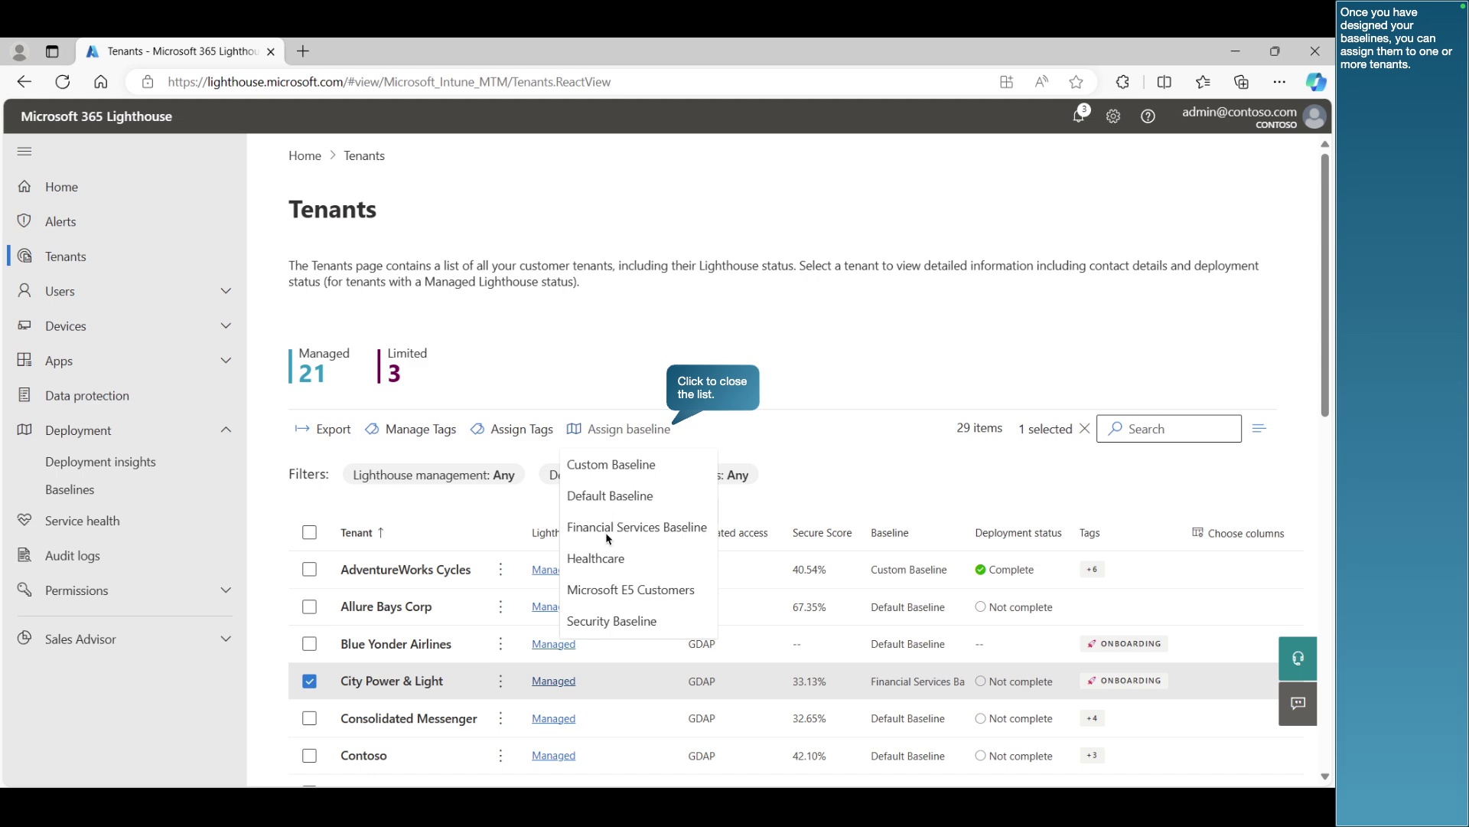
{"action": "left_click", "coordinate": [660, 433]}
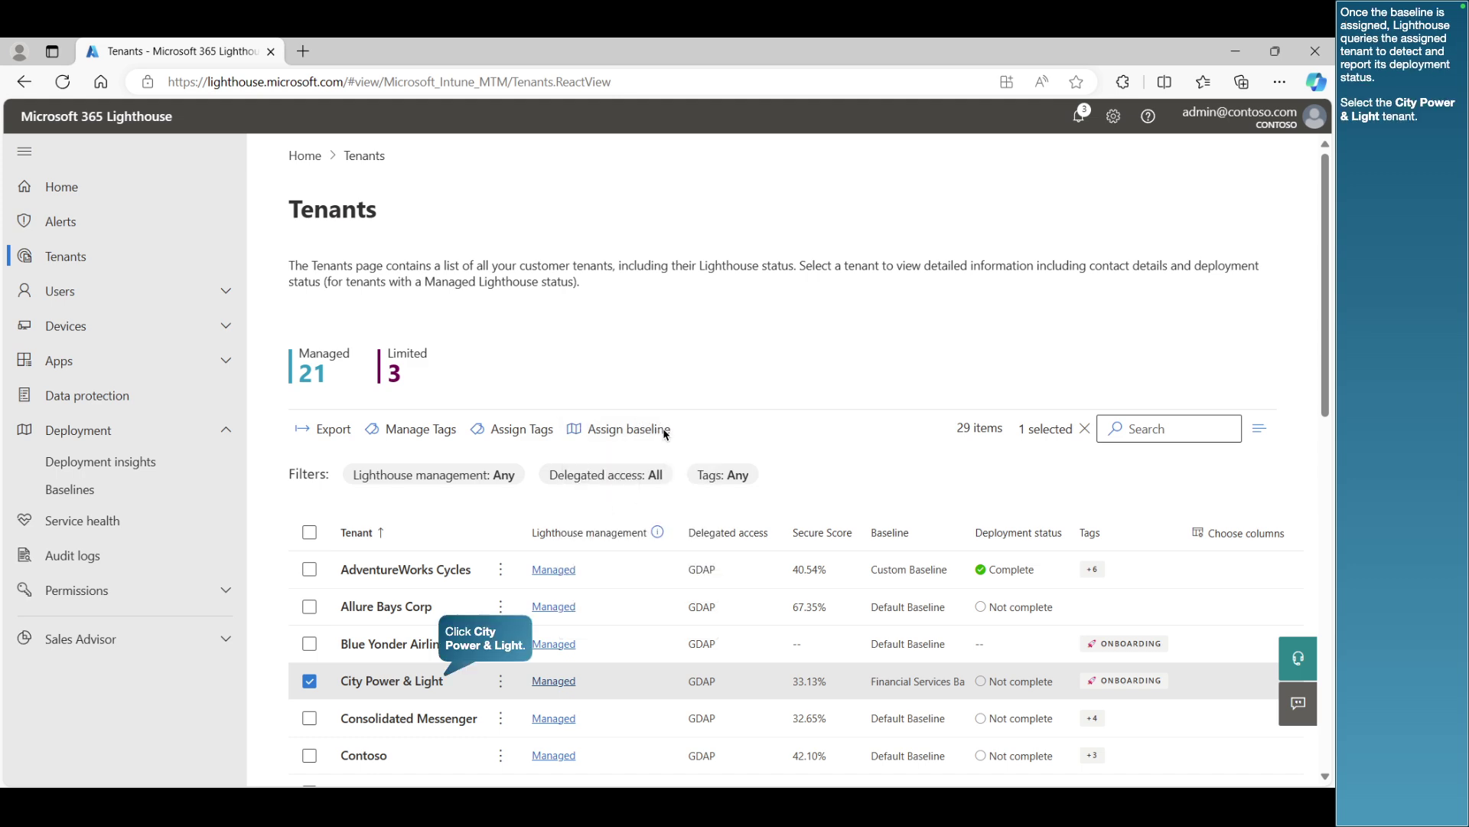
- Open City Power & Light's Deployment plan and scroll to the Configure device compliance policy tasks
{"action": "left_click", "coordinate": [414, 681]}
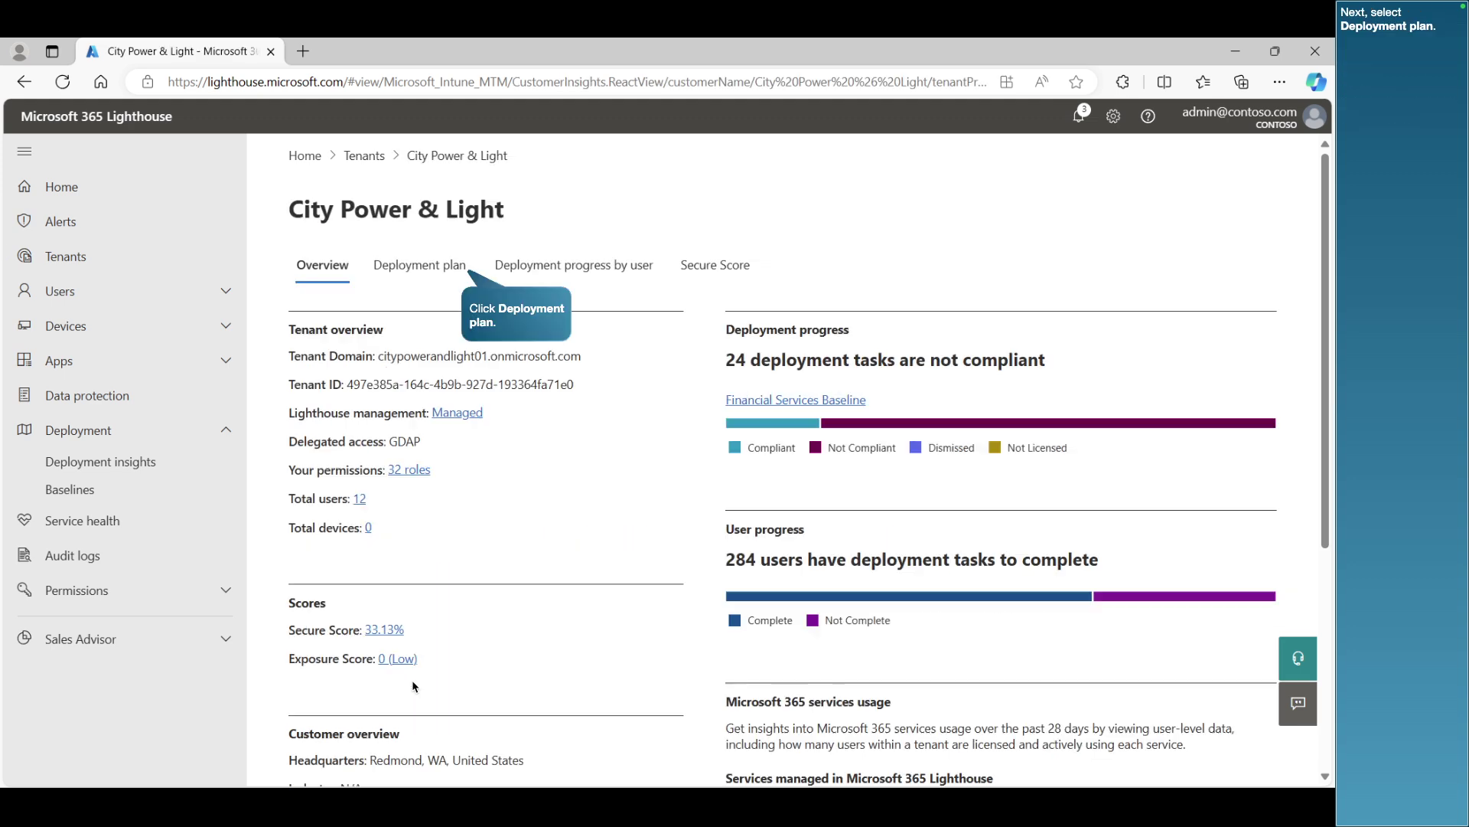
{"action": "left_click", "coordinate": [437, 266]}
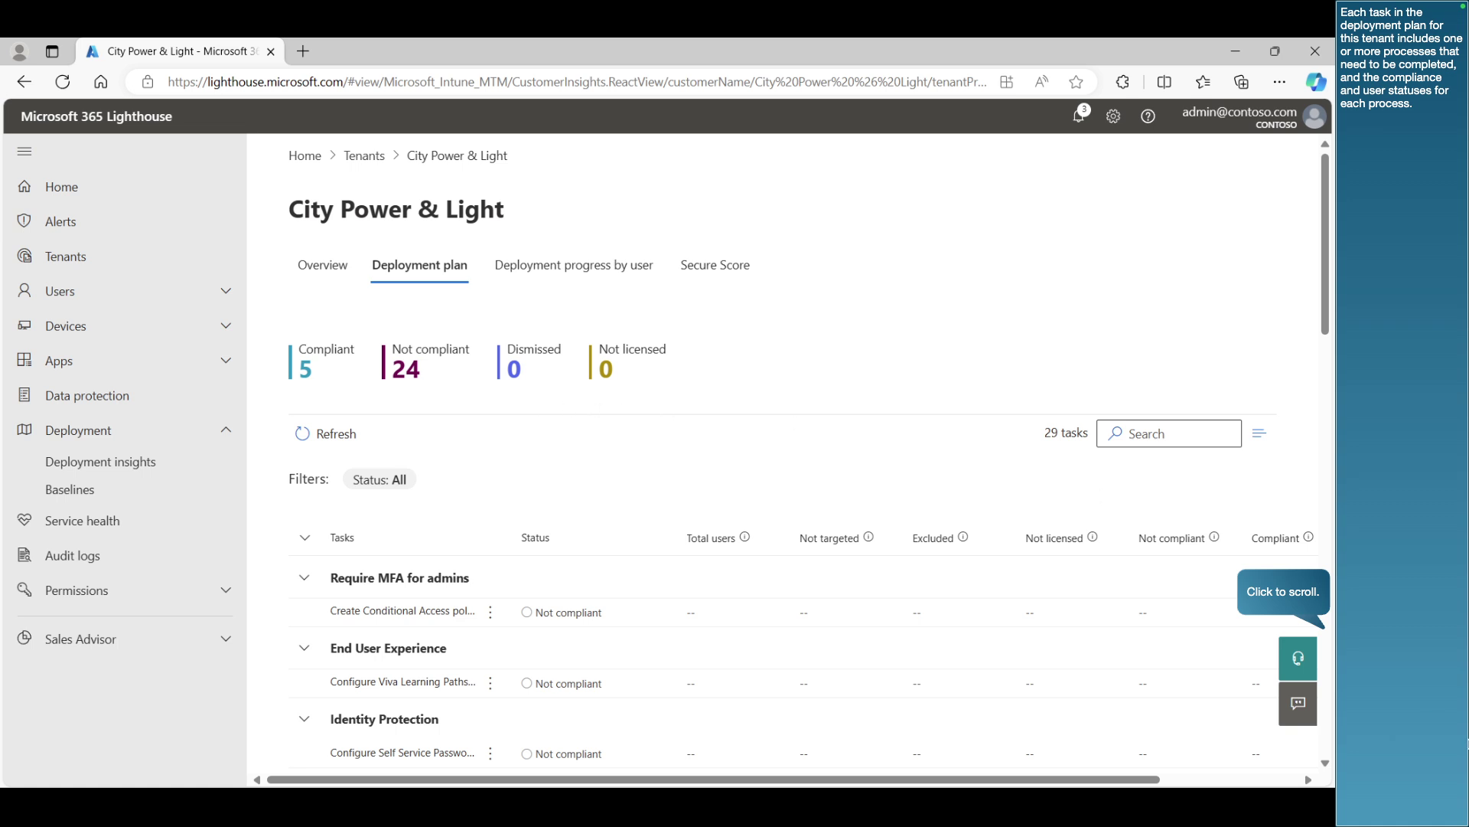
{"action": "left_click", "coordinate": [1329, 603]}
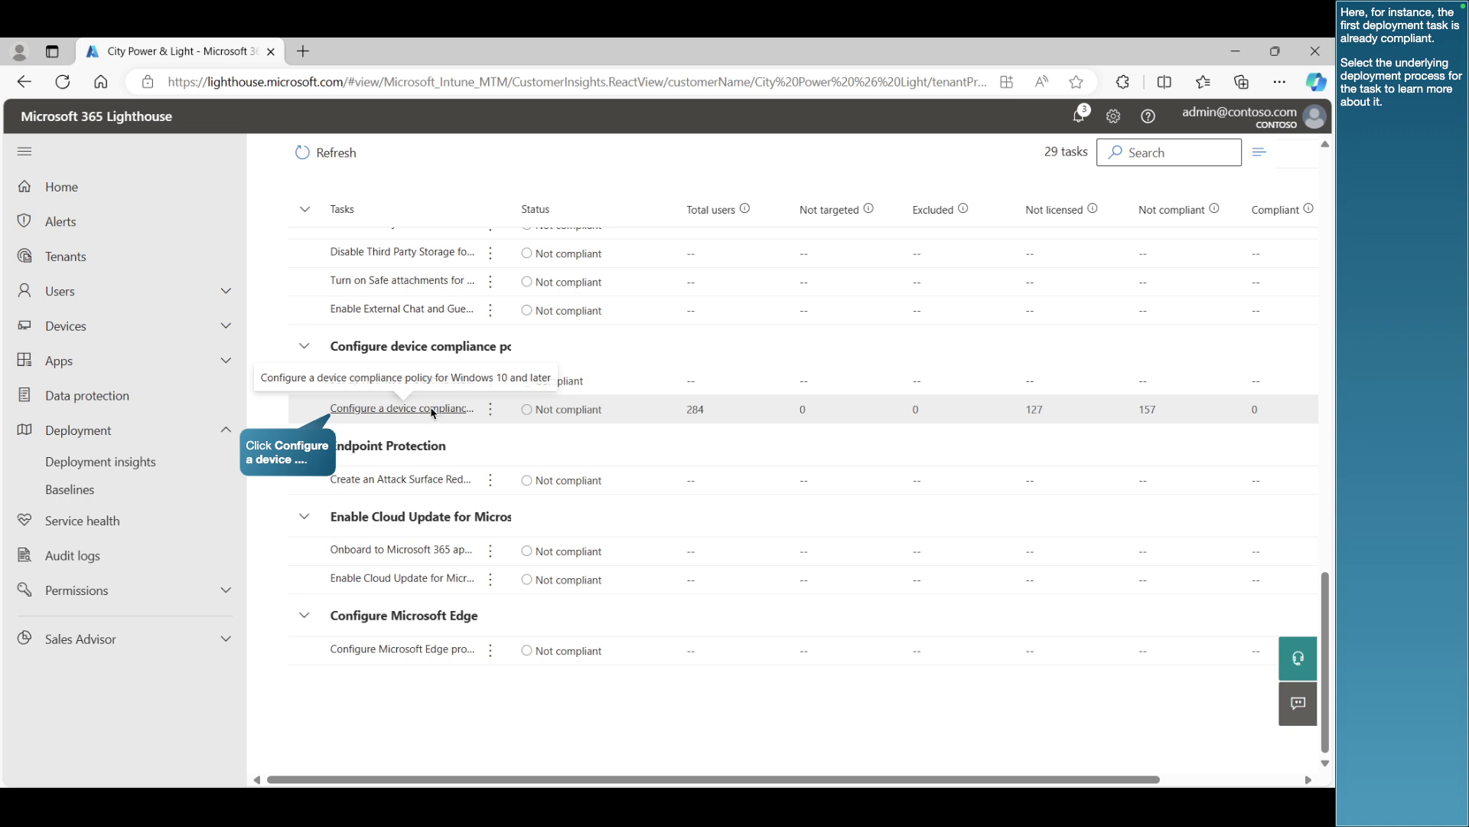
- Open the Windows 10 compliance policy task and check its User progress and Detection history
{"action": "left_click", "coordinate": [433, 410]}
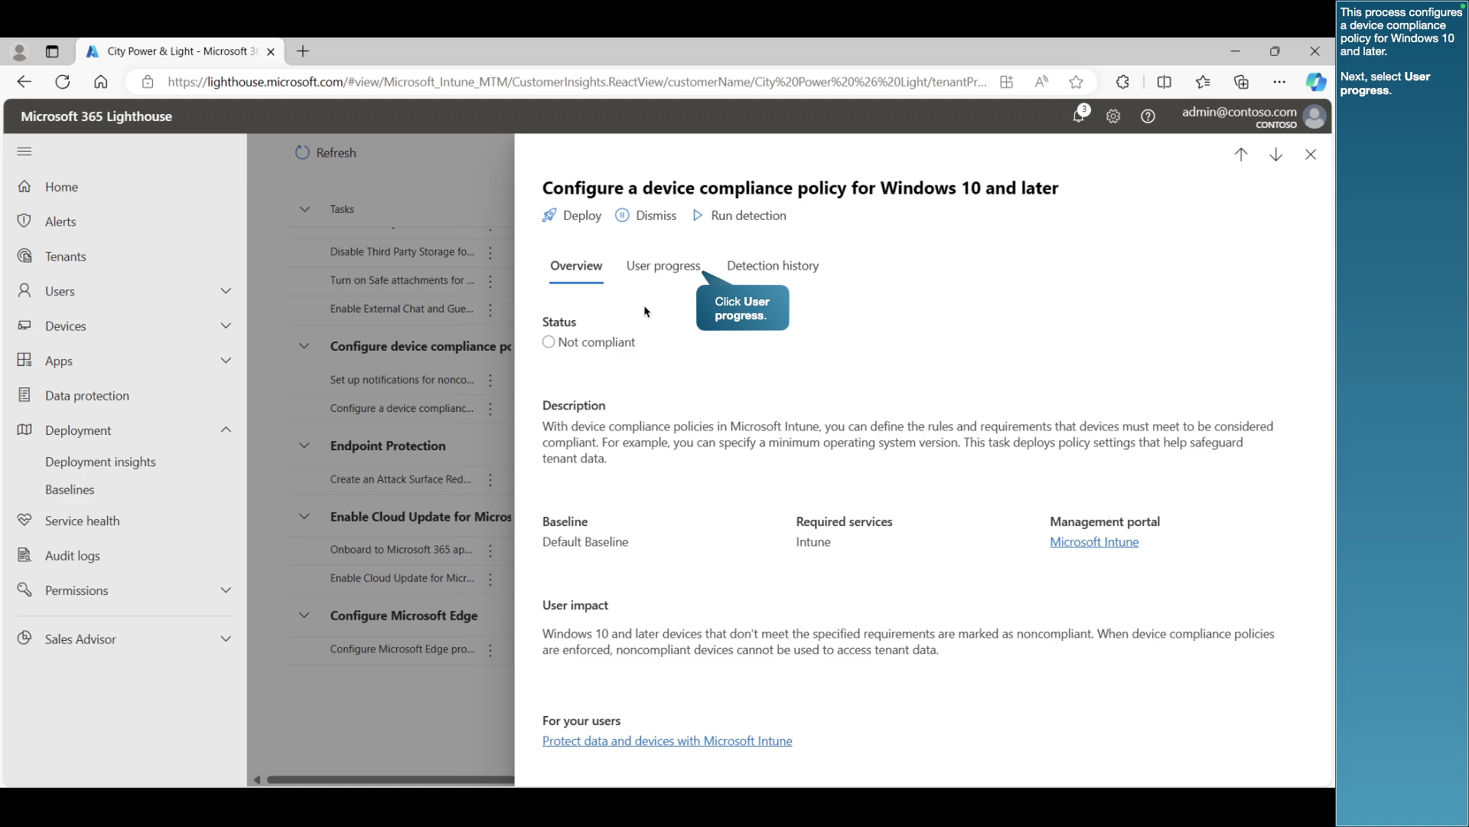
{"action": "left_click", "coordinate": [659, 267]}
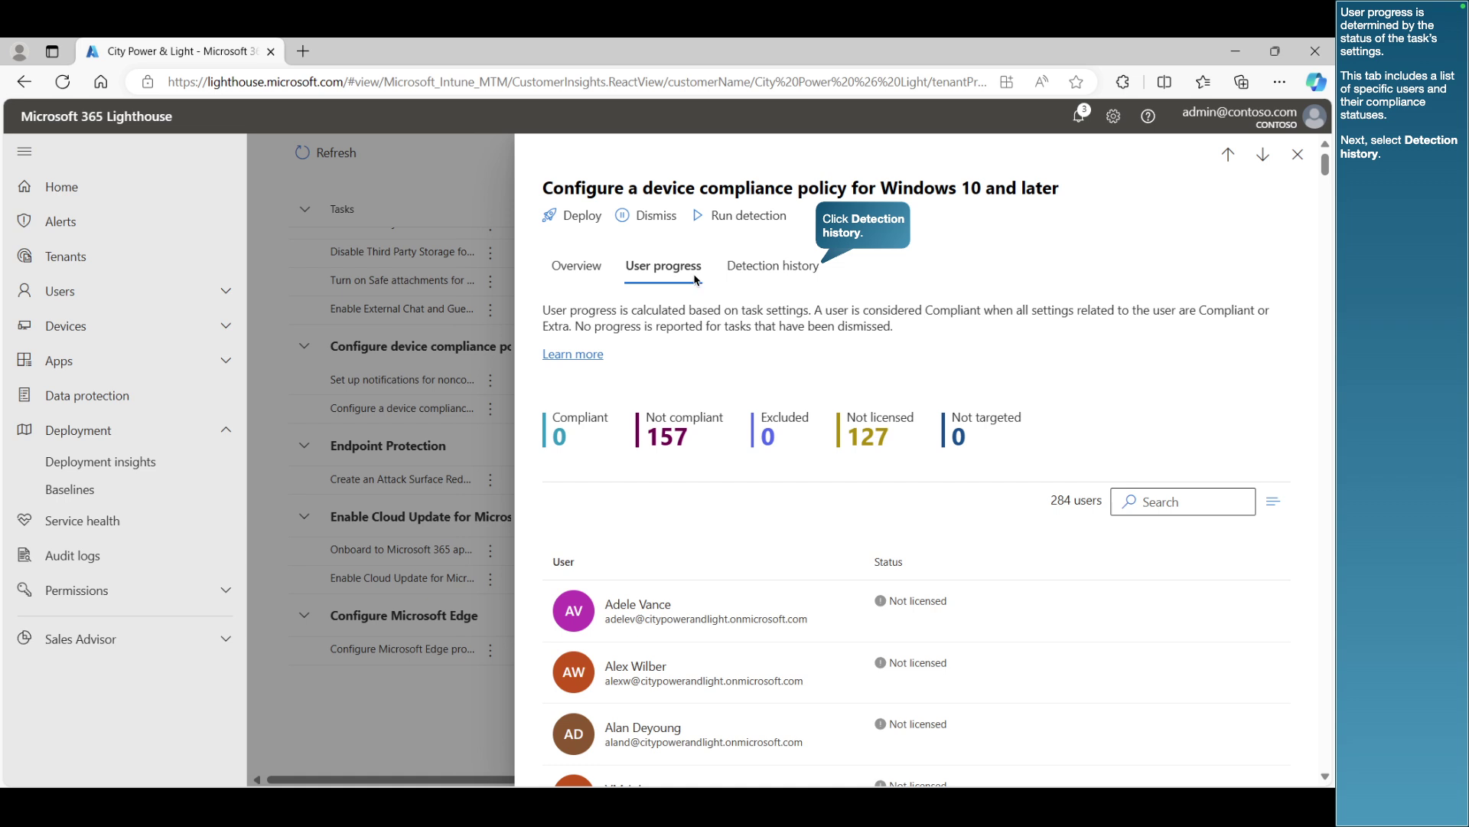
{"action": "left_click", "coordinate": [777, 268]}
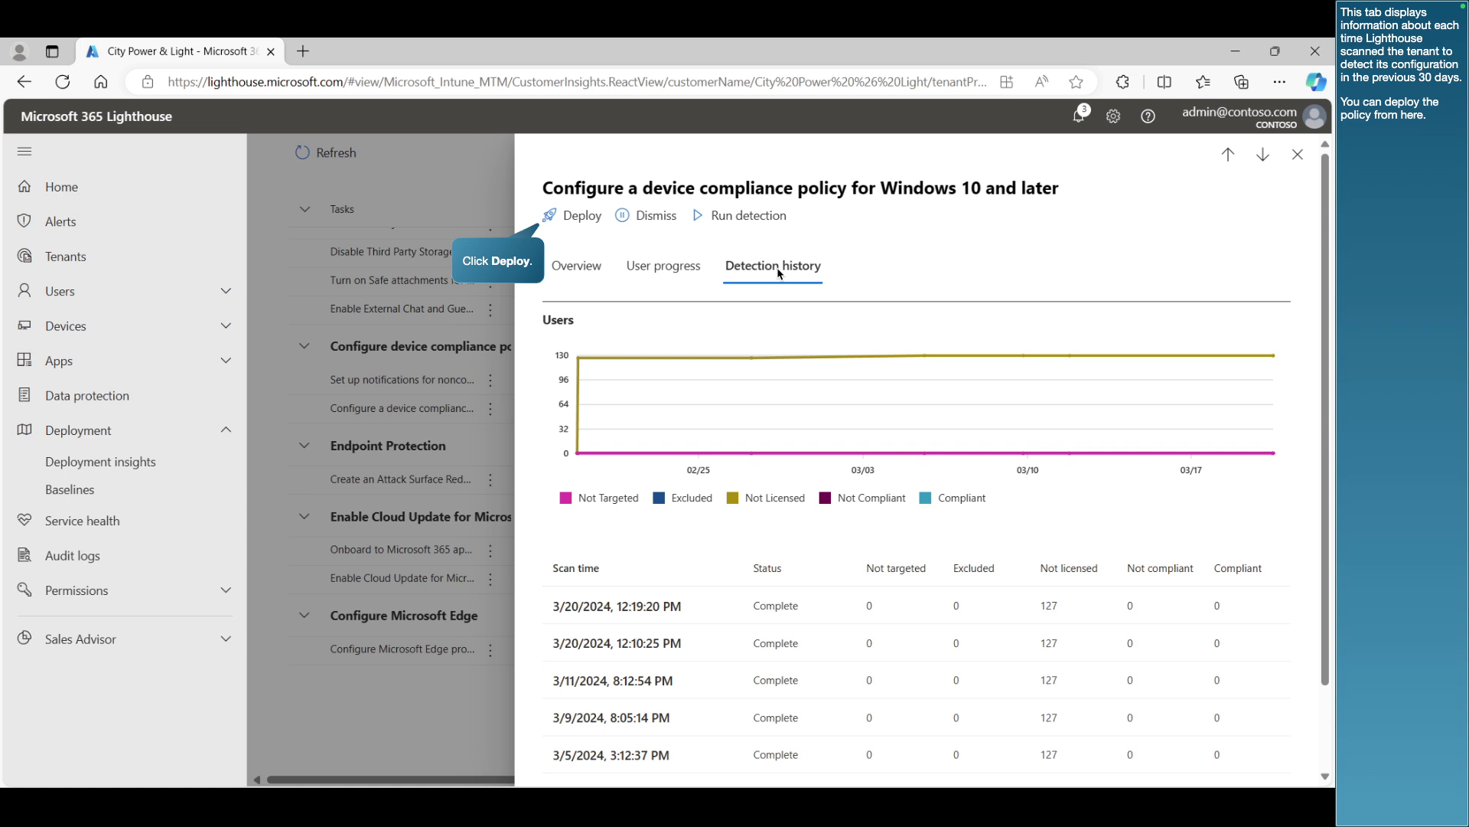
- Start deploying the Windows 10 compliance policy and accept its reviewed settings
{"action": "left_click", "coordinate": [589, 220]}
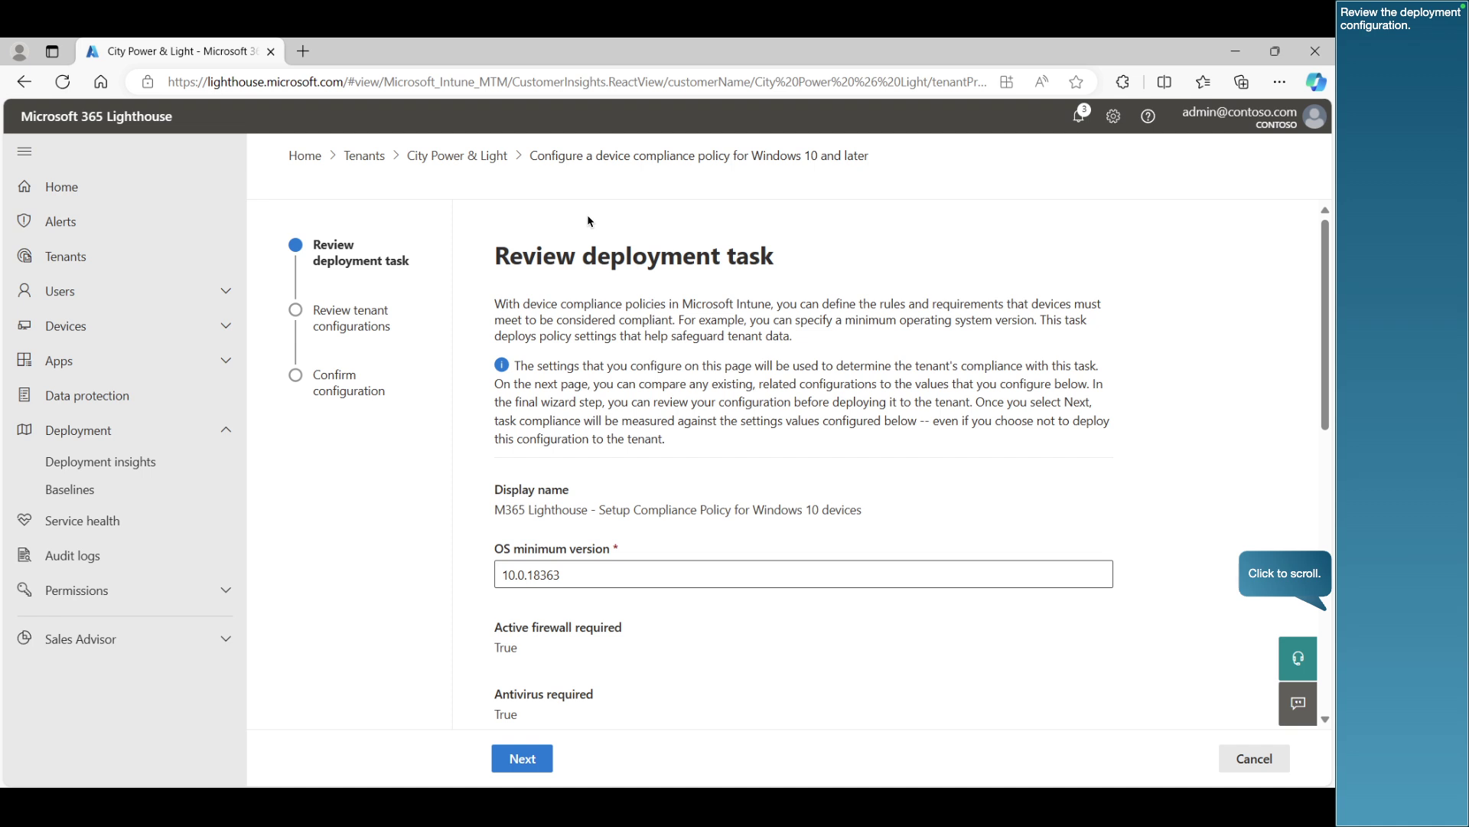
{"action": "left_click", "coordinate": [1332, 551]}
{"action": "scroll", "coordinate": [1332, 551], "scroll_direction": "down", "scroll_amount": 8}
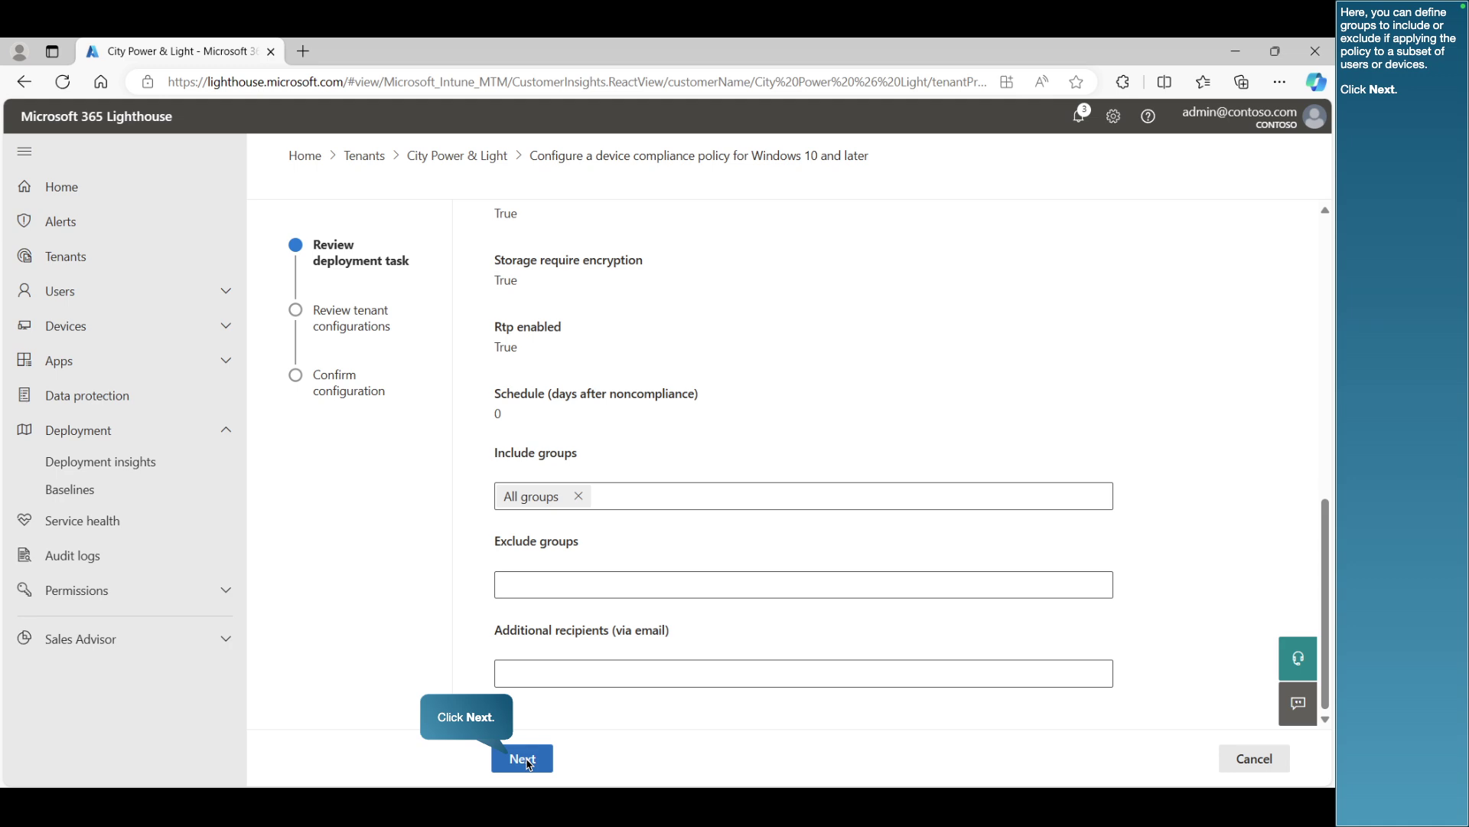
{"action": "left_click", "coordinate": [538, 761]}
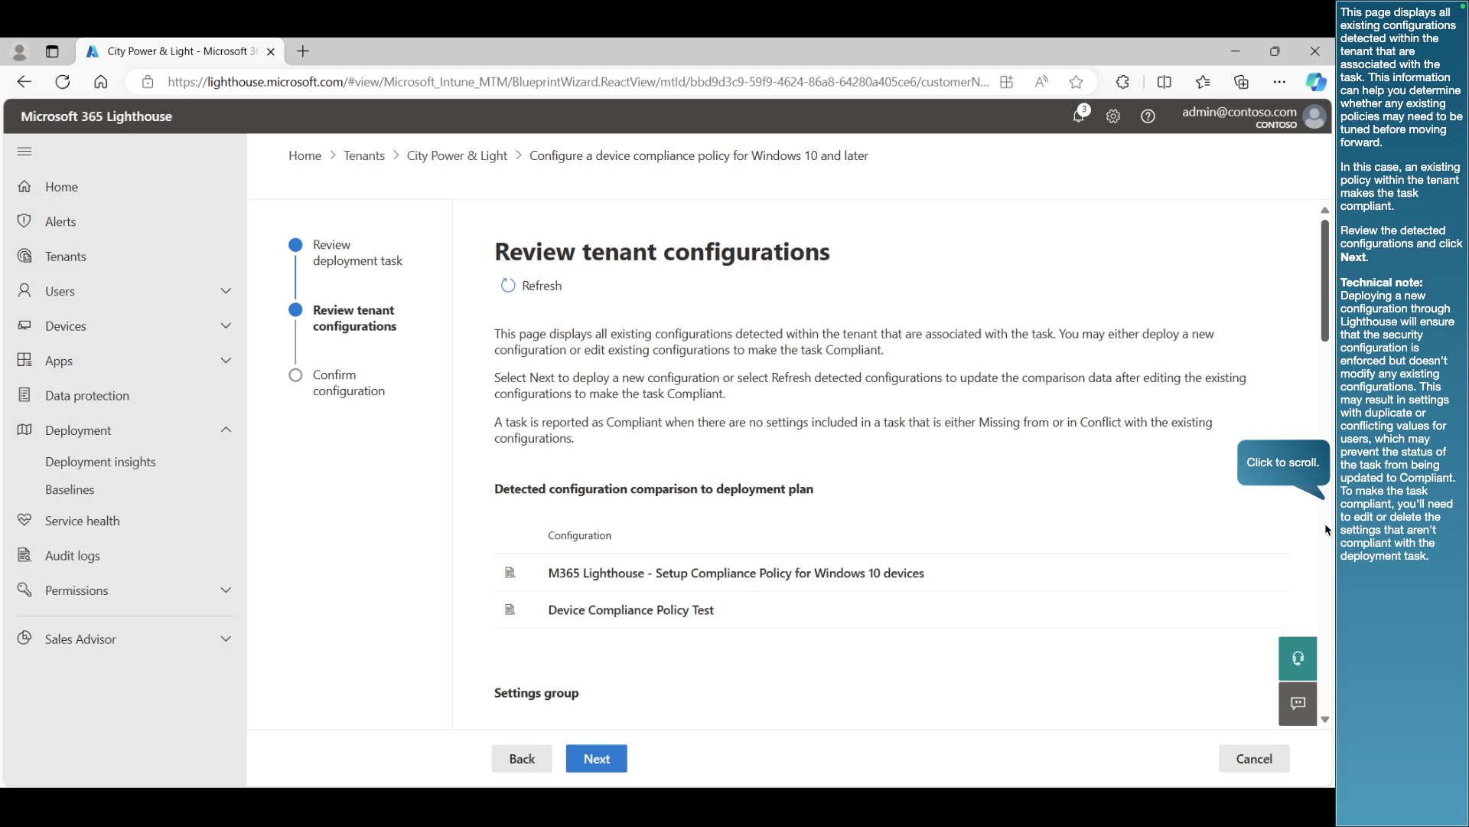
- Check the settings comparison against existing configurations, then deploy the Windows 10 compliance policy
{"action": "left_click", "coordinate": [1326, 522]}
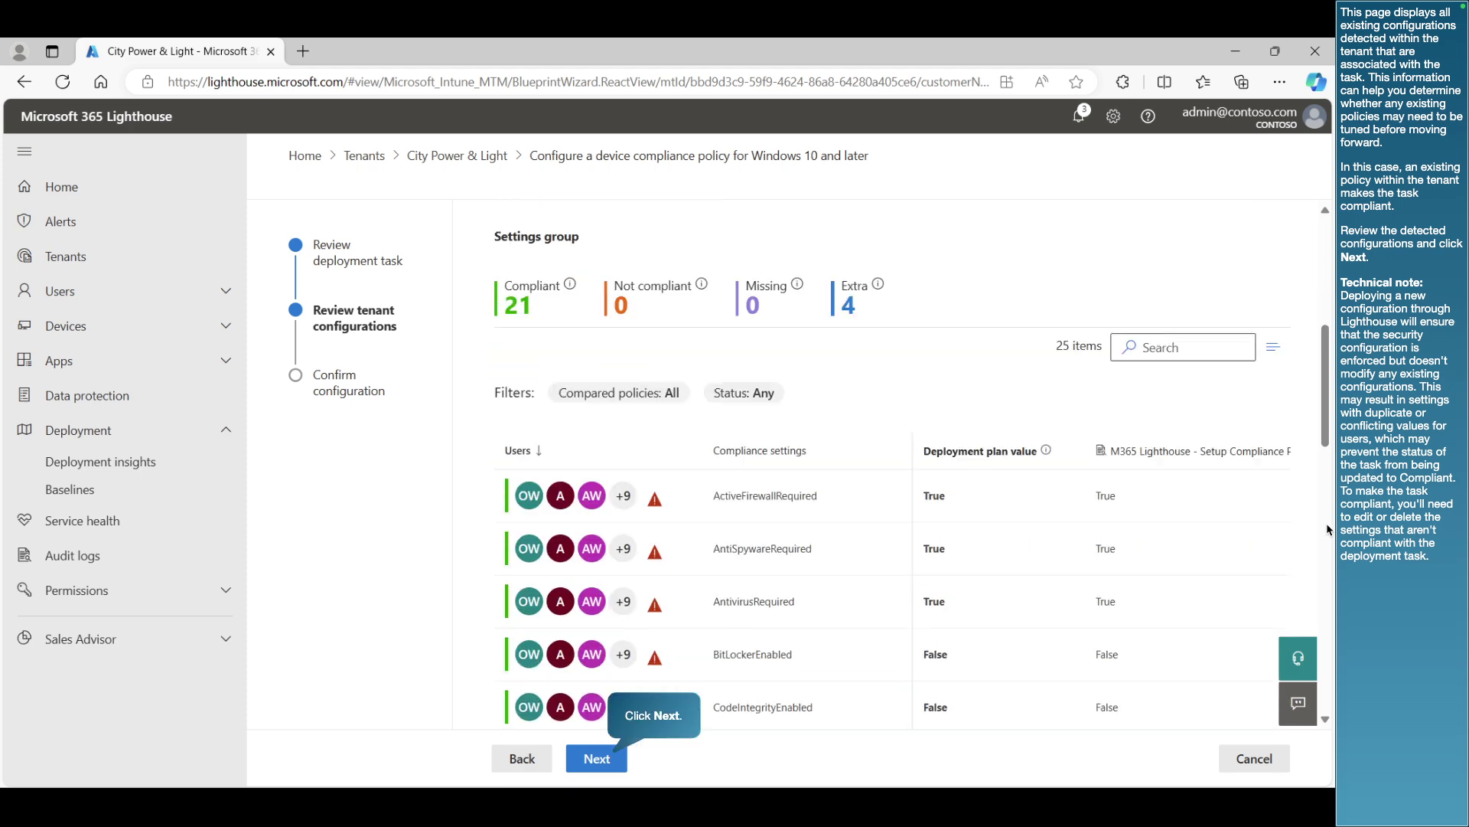
{"action": "left_click", "coordinate": [609, 760]}
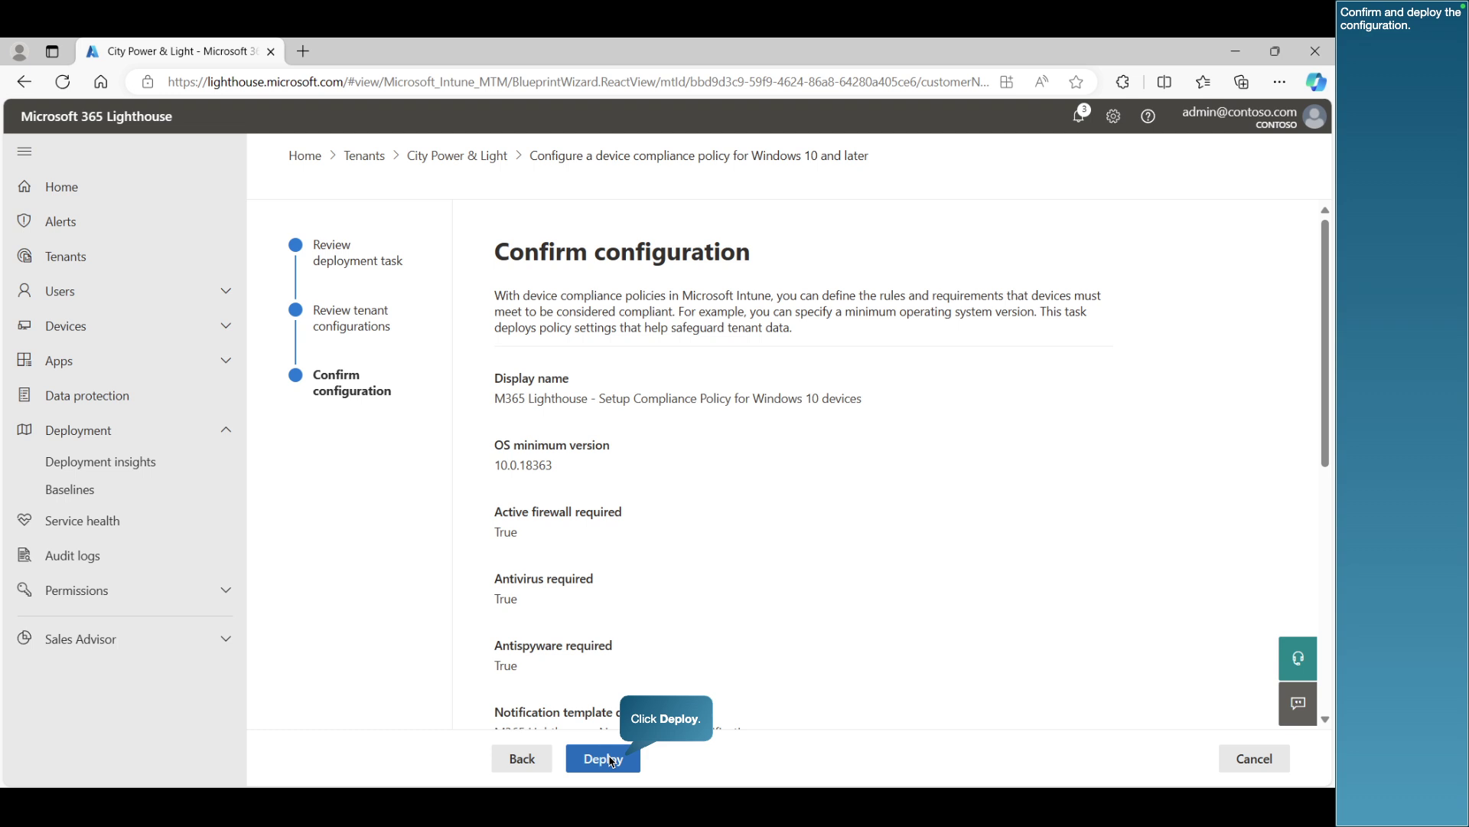
{"action": "left_click", "coordinate": [610, 760]}
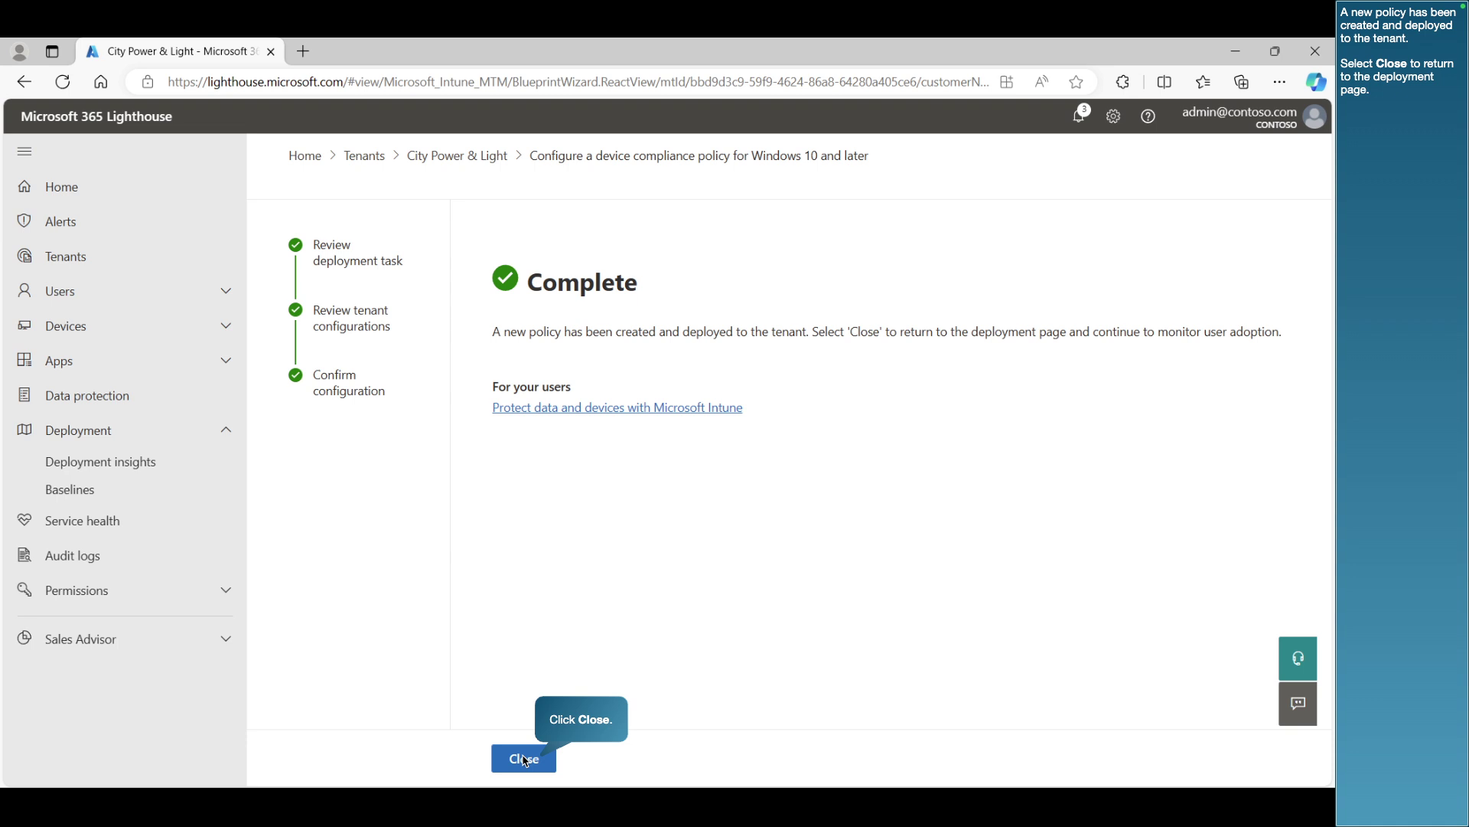
- Close the wizard, switch to Deployment progress by user, and open the first user's task statuses
{"action": "left_click", "coordinate": [525, 761]}
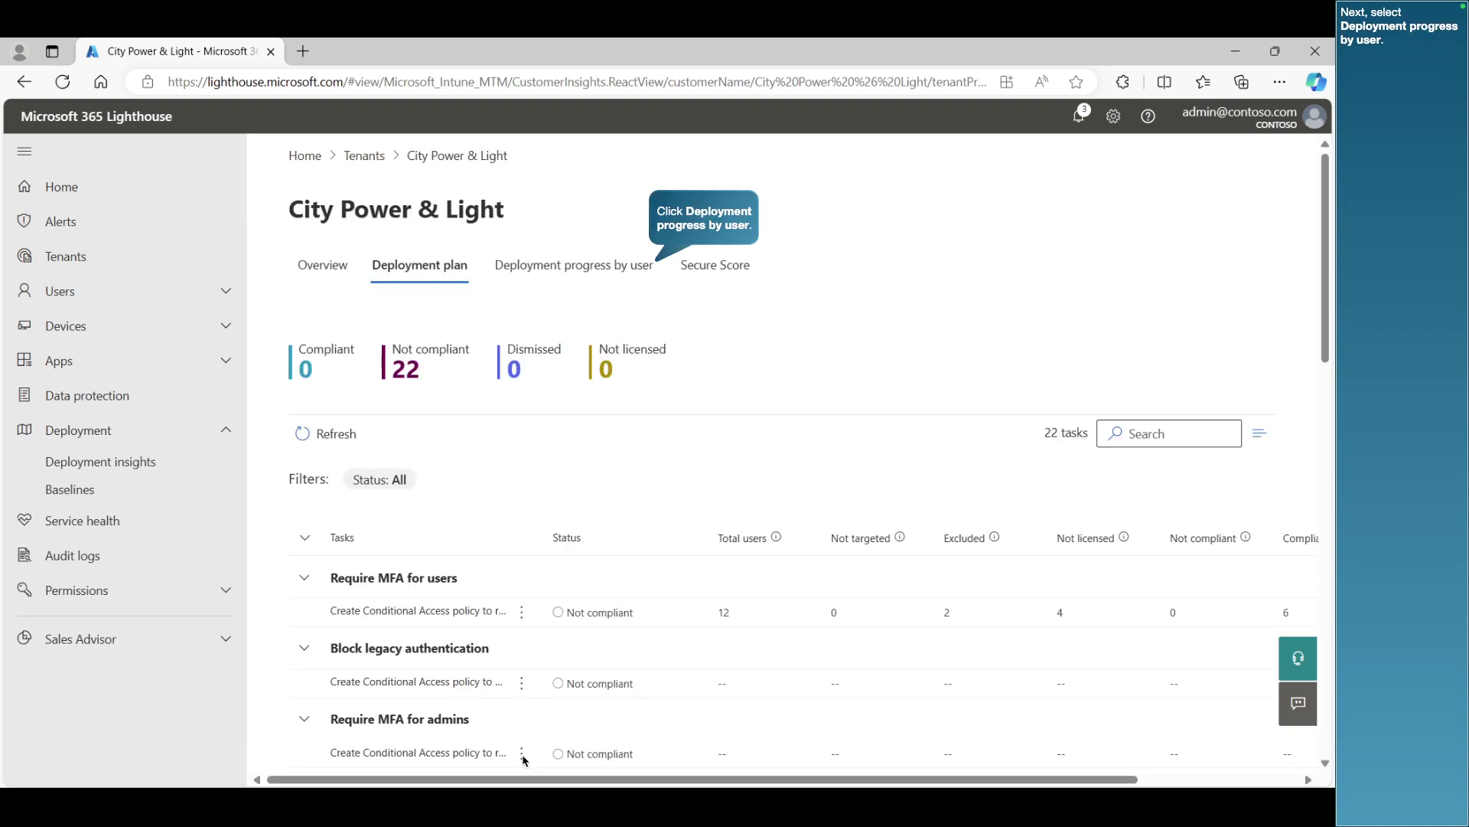
{"action": "left_click", "coordinate": [606, 267]}
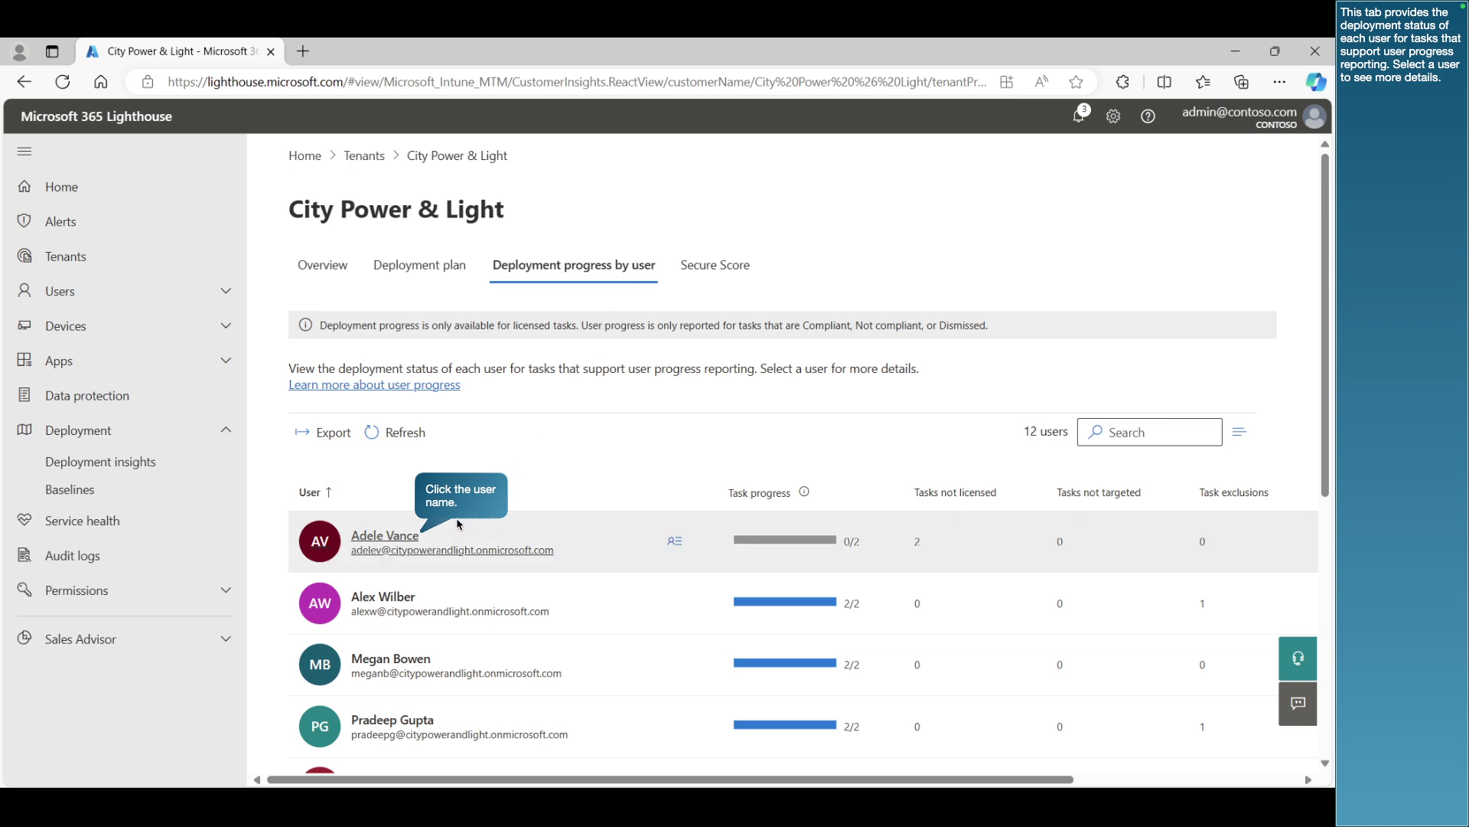
{"action": "left_click", "coordinate": [381, 537]}
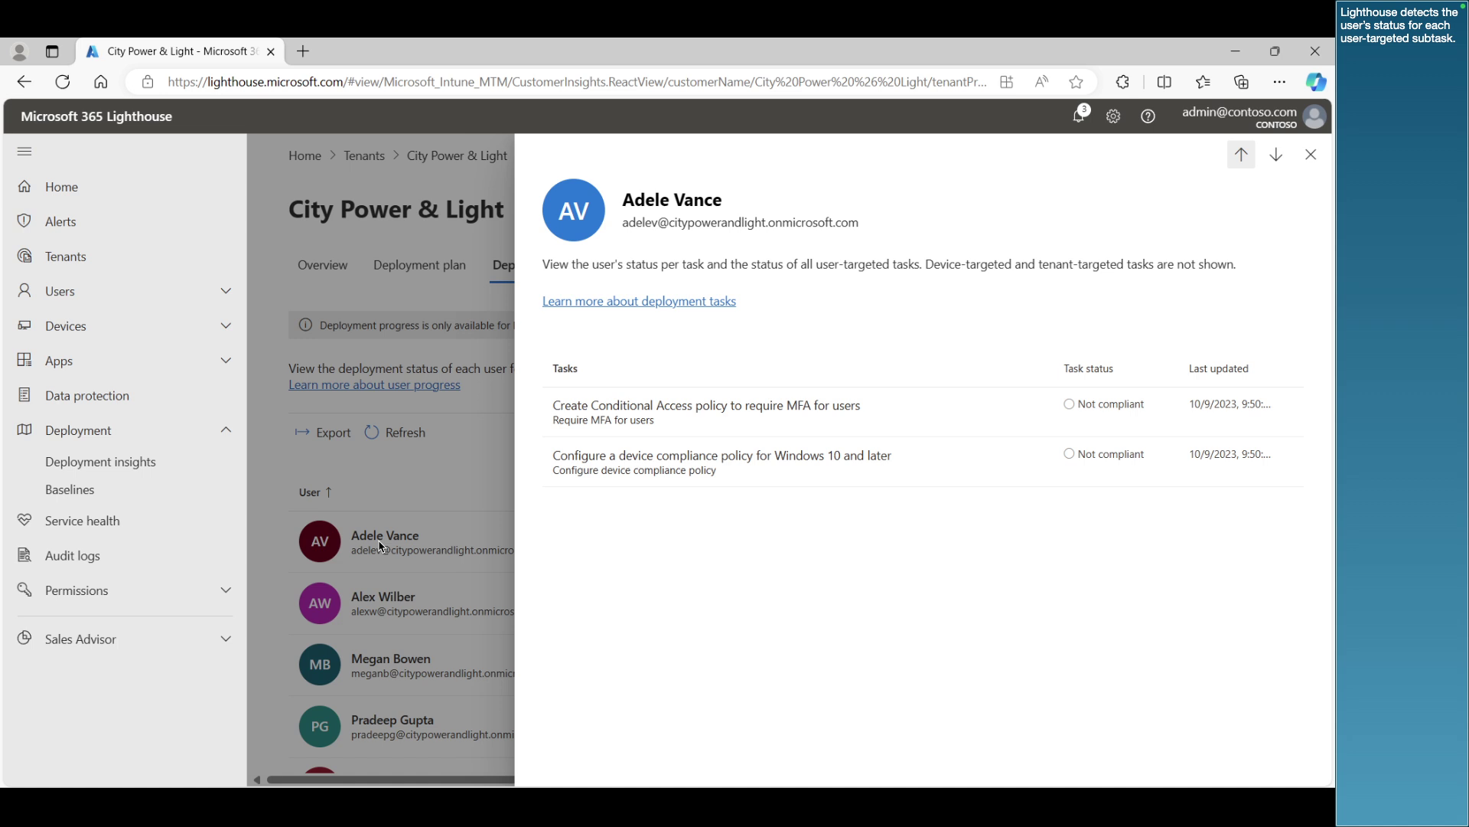